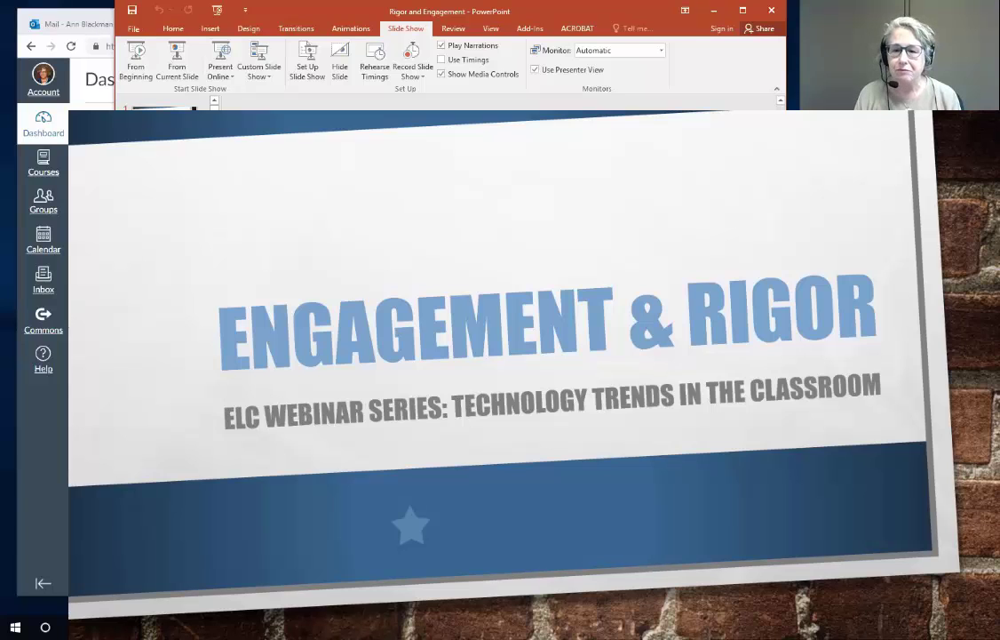
- Advance the slideshow to the Confucius quote slide on learning and thinking
{"action": "key", "text": "Right"}
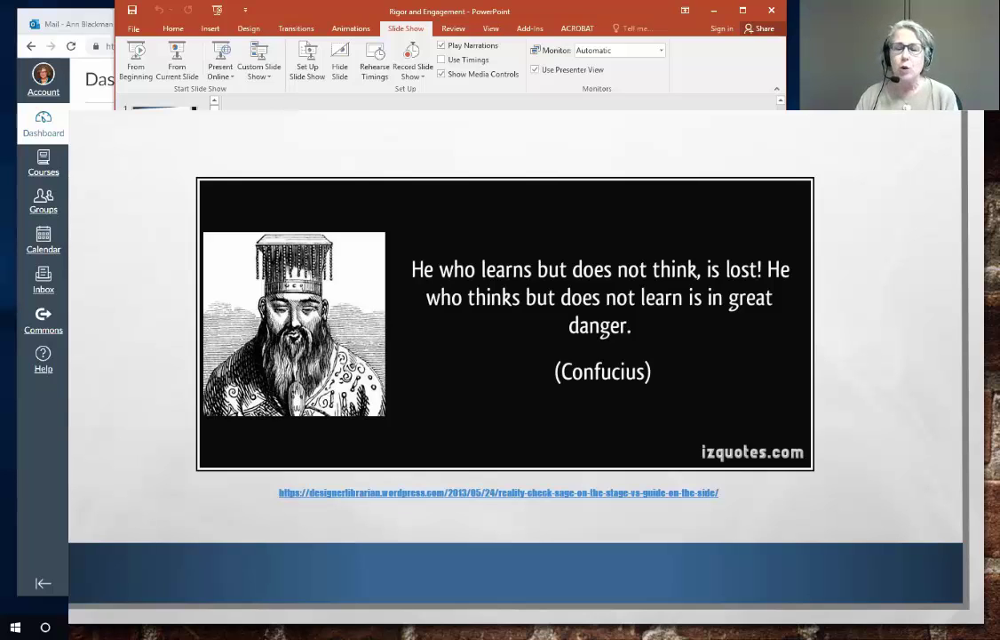
- Advance to the EdSurge '6 21st Century Skills Employers Want Across Industries' infographic
{"action": "key", "text": "Right"}
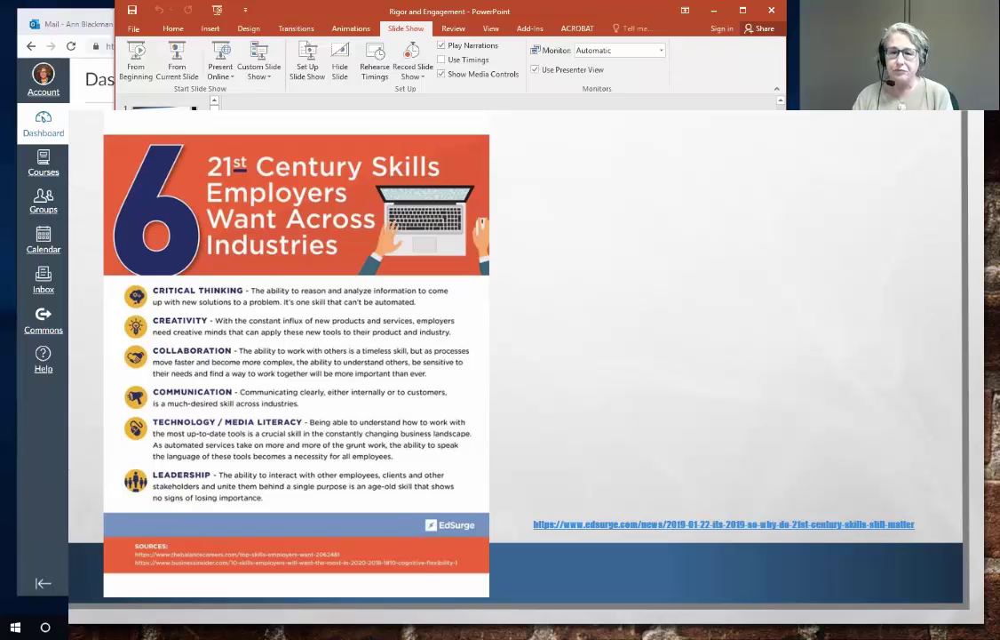
- Advance to the memorization and rote learning quote slide with the thinking emoji
{"action": "key", "text": "Right"}
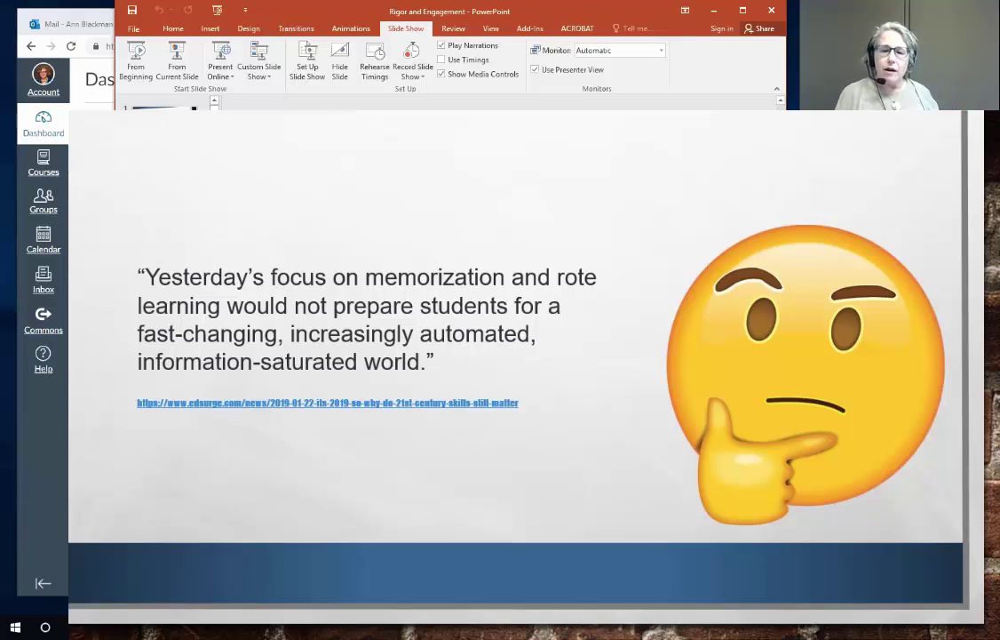
- Advance to the 'Metacognition: It's not just for students!' 21st Century Learner diagram slide
{"action": "key", "text": "Right"}
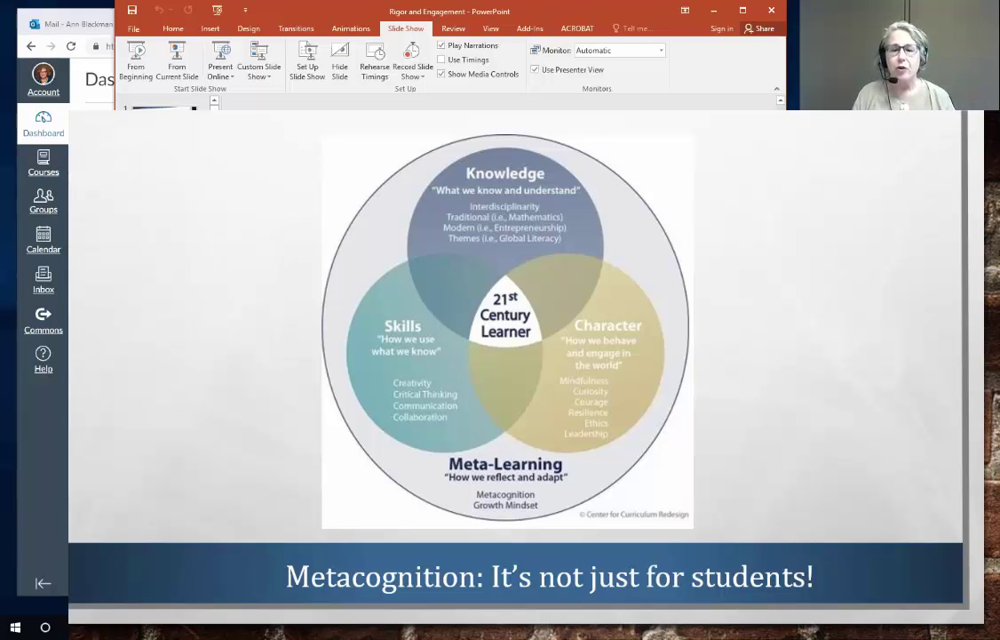
- Advance to the 'What Is Rigor?' slide with the 'Time for a Poll!' banner
{"action": "key", "text": "Right"}
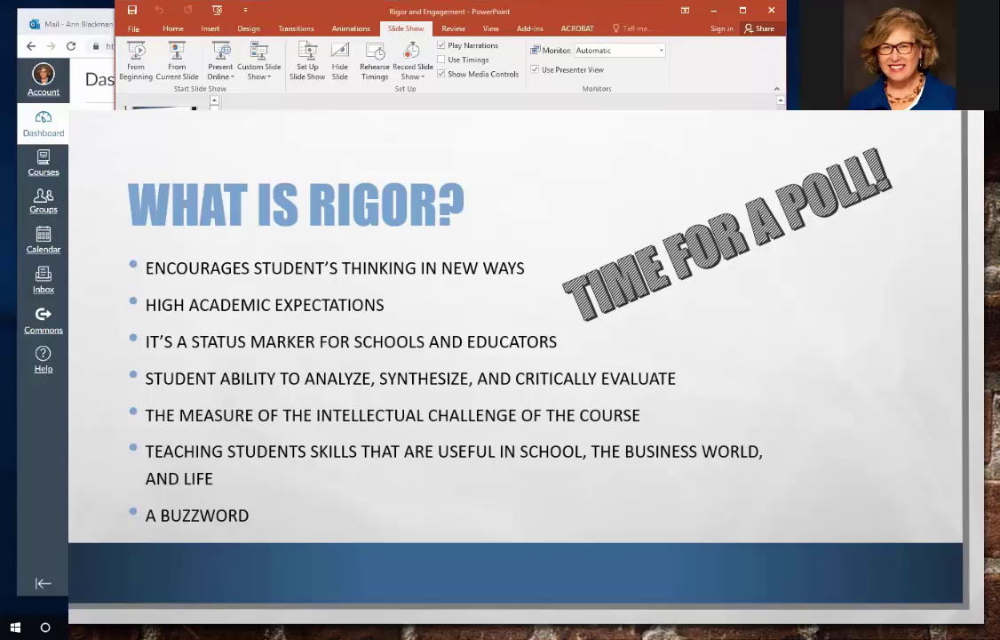
- Show the Engagement slide, then minimize PowerPoint to reveal the Canvas Dashboard
{"action": "key", "text": "Right"}
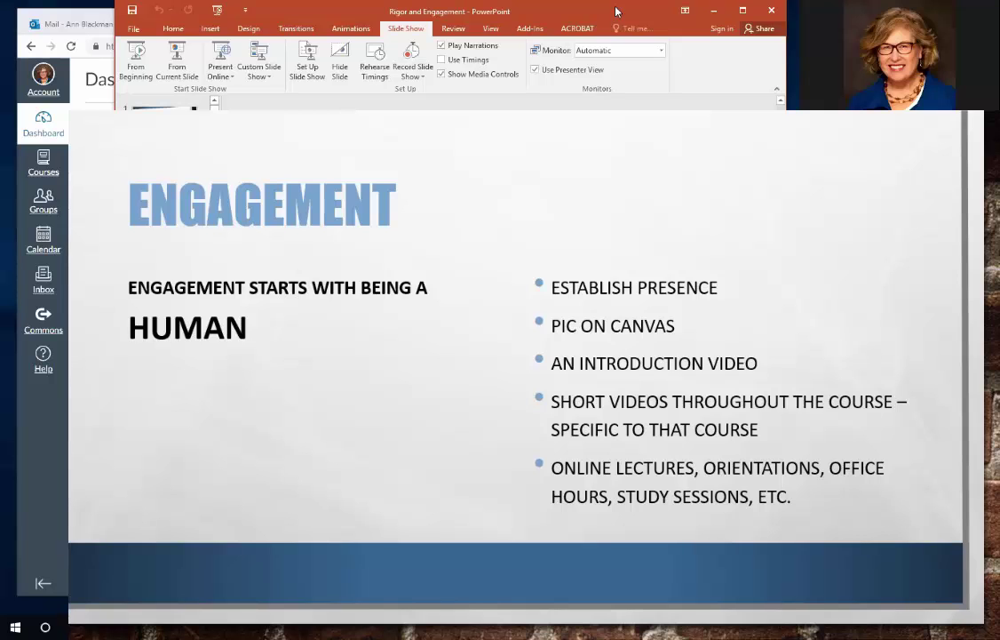
{"action": "left_click", "coordinate": [714, 10]}
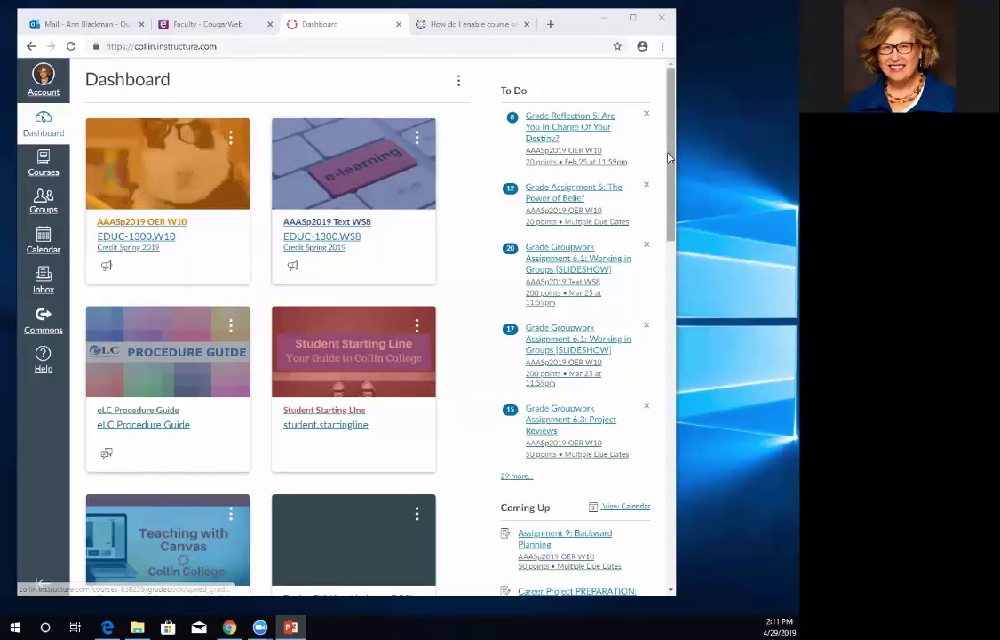
- Open Sandbox Course 02 from its Dashboard course card
{"action": "left_click_drag", "start_coordinate": [670, 164], "coordinate": [634, 502]}
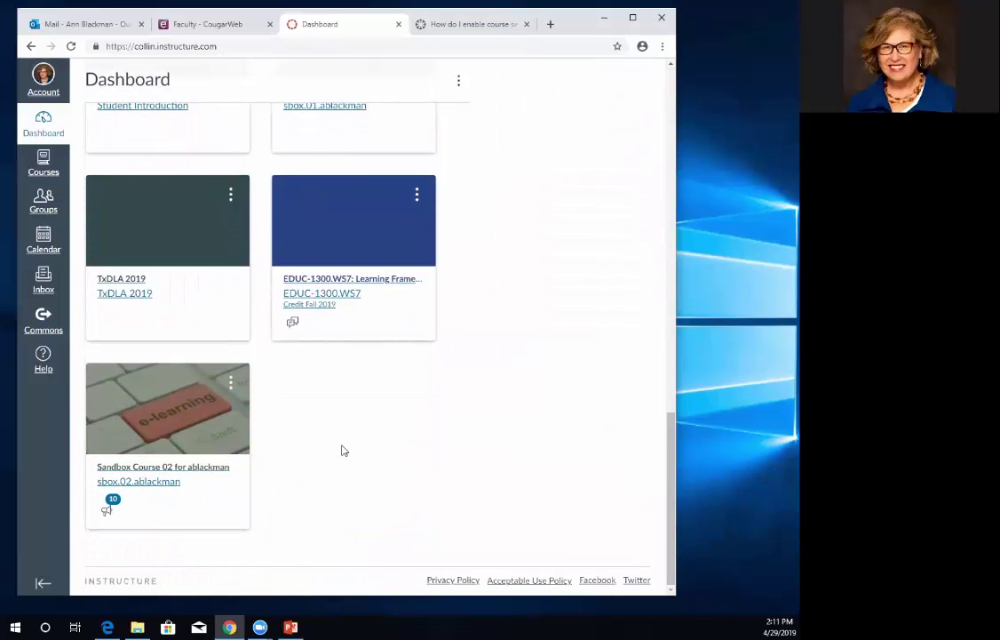
{"action": "left_click", "coordinate": [162, 404]}
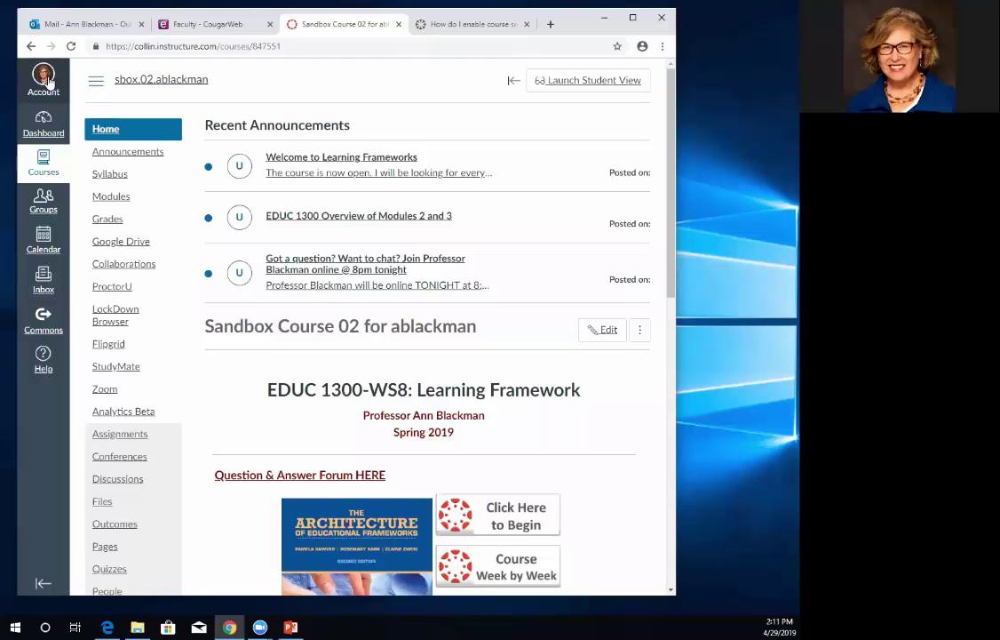
- Open the 'Welcome to Learning Frameworks' announcement from Recent Announcements
{"action": "left_click", "coordinate": [349, 161]}
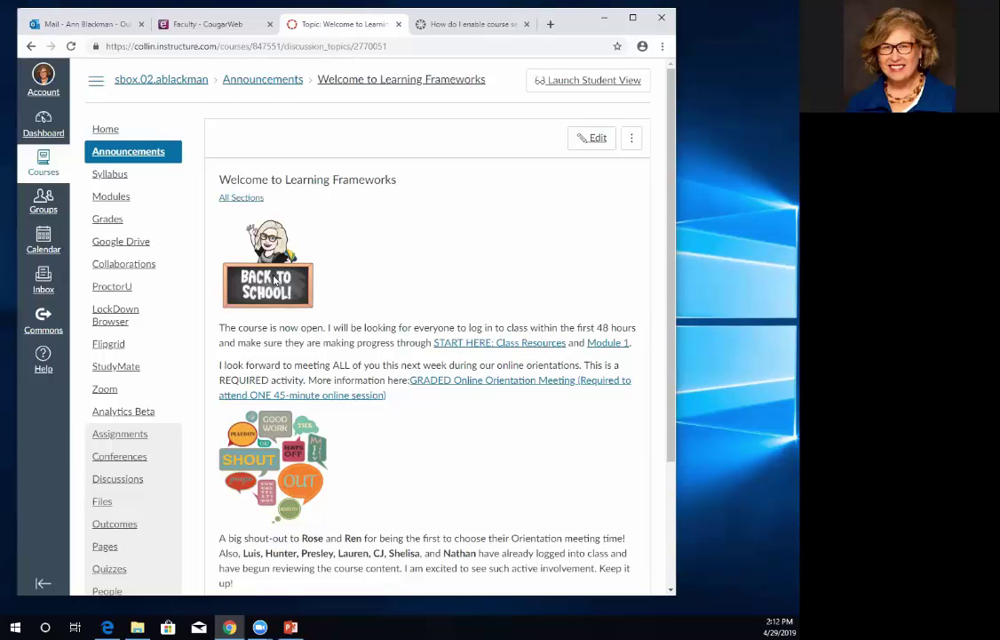
- Expand the START HERE: Class Resources module, widen the browser, and go to Assignments
{"action": "left_click", "coordinate": [118, 199]}
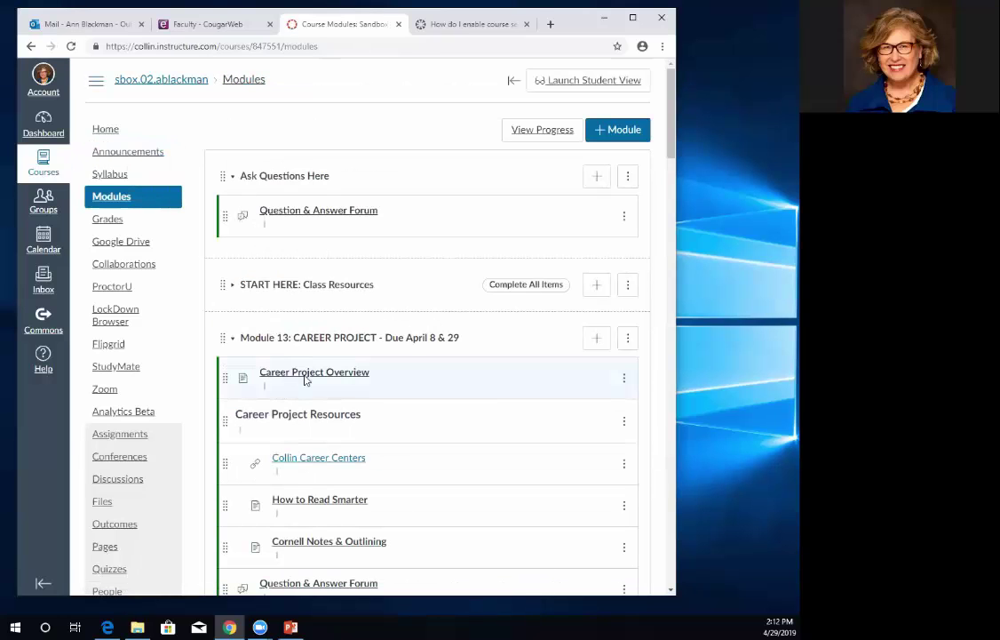
{"action": "left_click", "coordinate": [232, 280]}
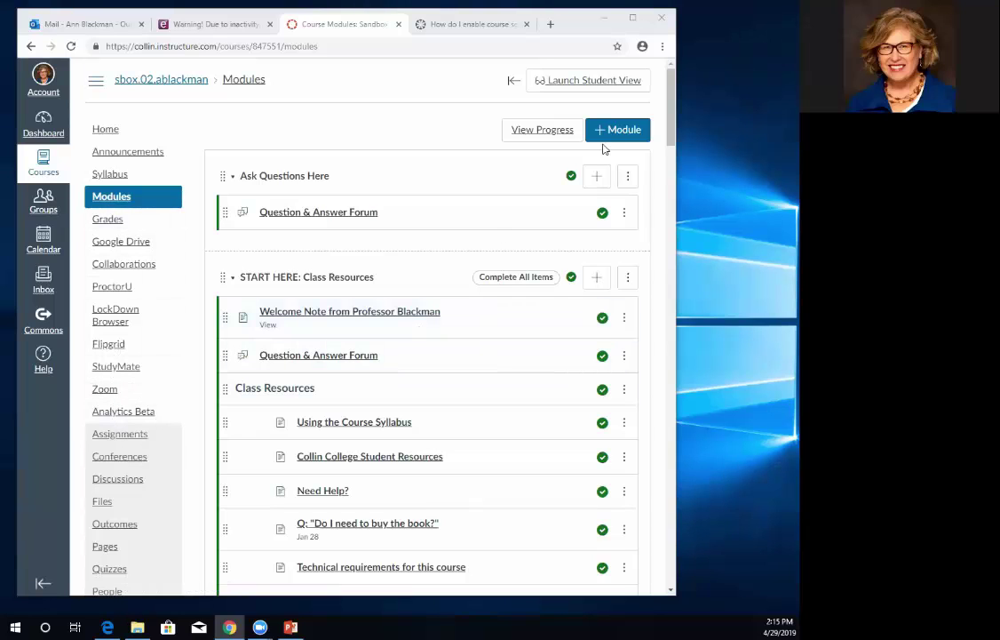
{"action": "left_click_drag", "start_coordinate": [673, 201], "coordinate": [735, 204]}
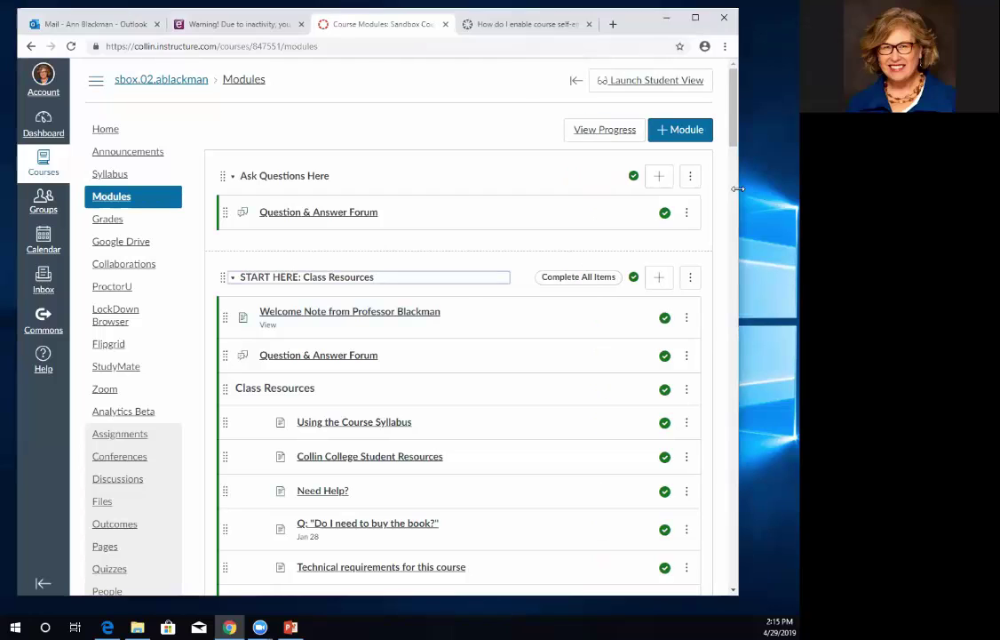
{"action": "left_click", "coordinate": [125, 435]}
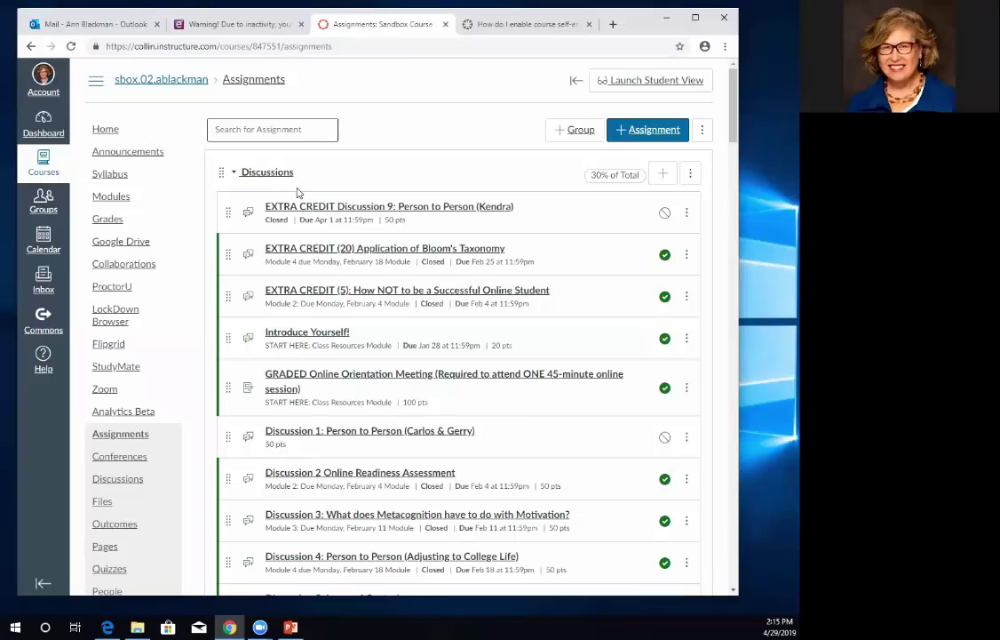
- Open the 'EXTRA CREDIT (20) Application of Bloom's Taxonomy' discussion from the Assignments list
{"action": "left_click_drag", "start_coordinate": [312, 206], "coordinate": [366, 218]}
{"action": "left_click", "coordinate": [366, 219]}
{"action": "left_click", "coordinate": [459, 255]}
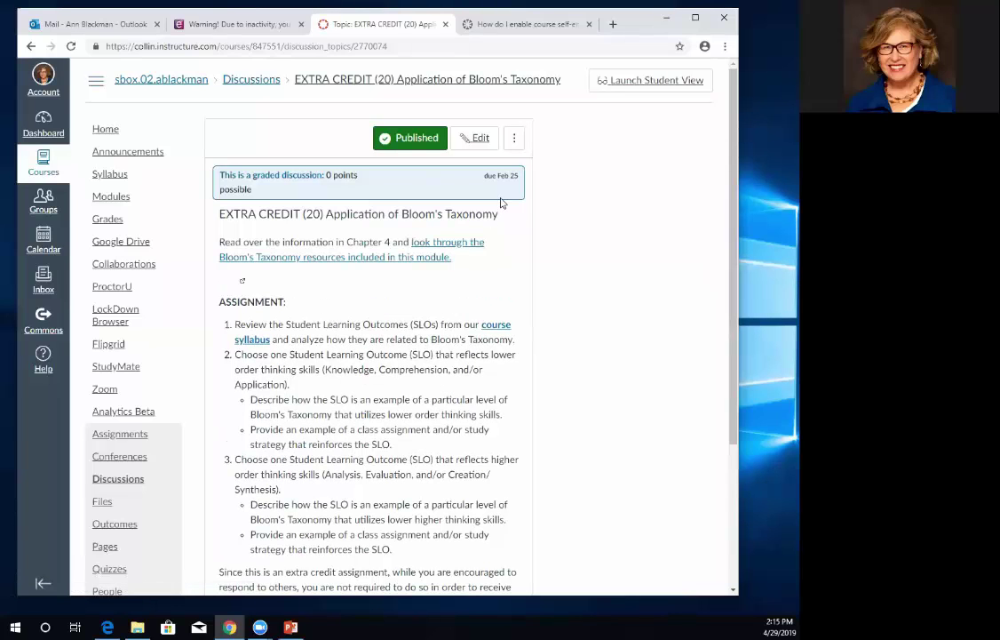
- Open the EXTRA CREDIT (20) Bloom's Taxonomy discussion in SpeedGrader from its actions menu
{"action": "left_click", "coordinate": [514, 139]}
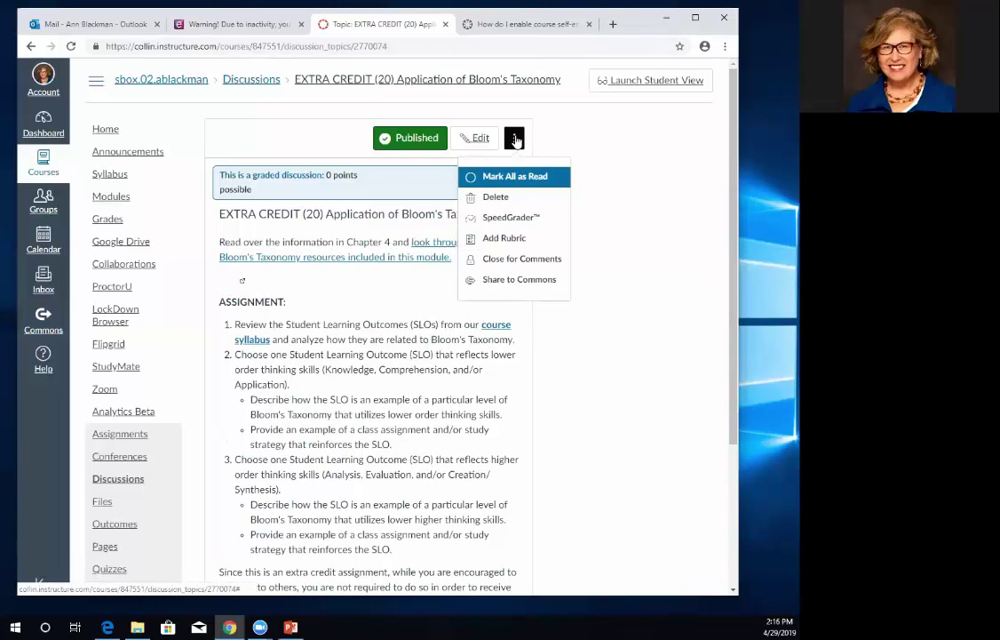
{"action": "left_click", "coordinate": [513, 216]}
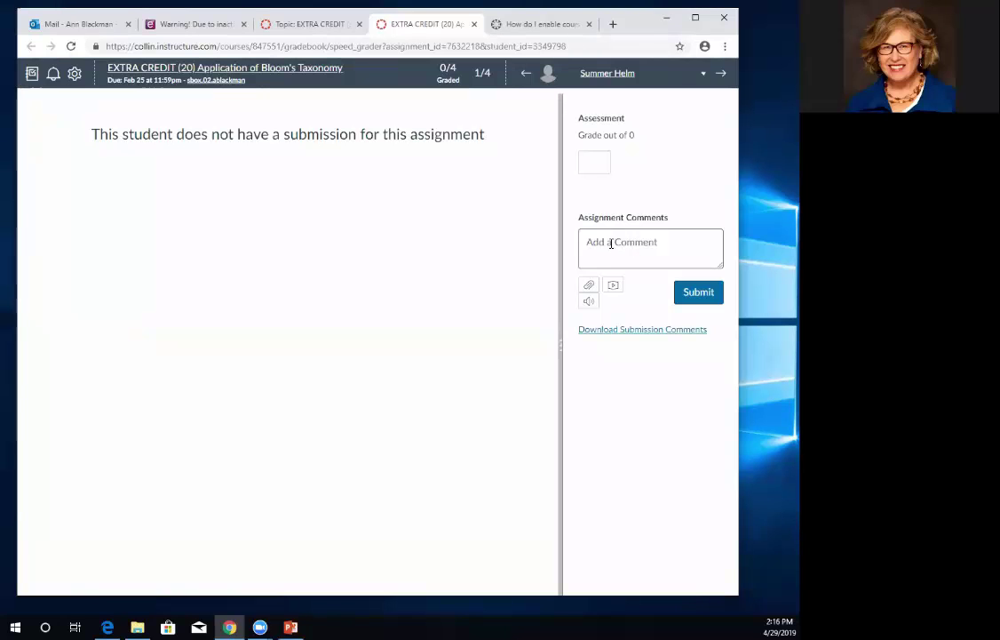
{"action": "left_click", "coordinate": [611, 243]}
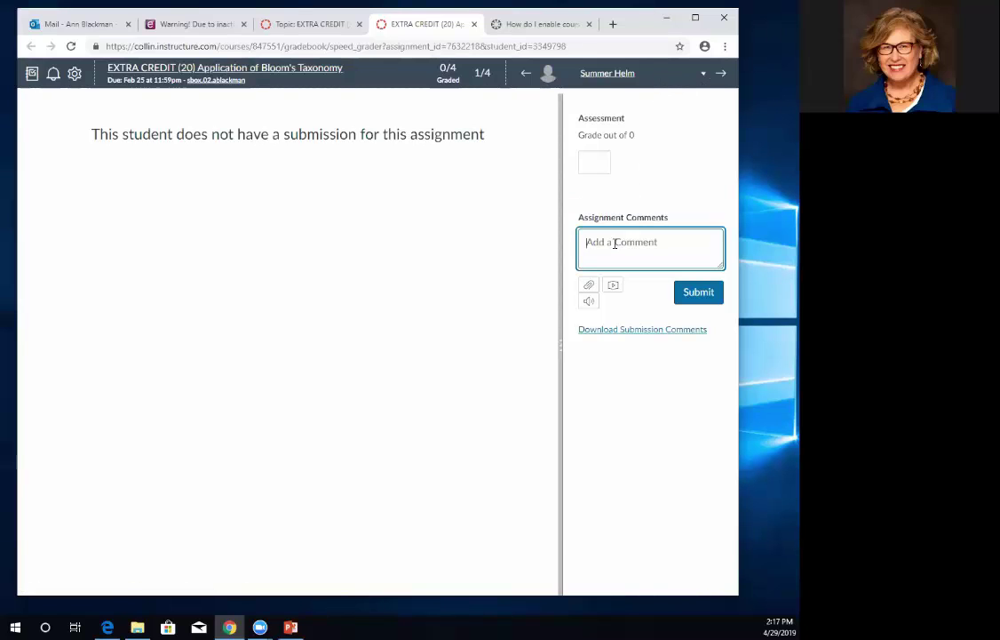
- Begin an assignment comment with the student's first name and a comma
{"action": "type", "text": "Summer,"}
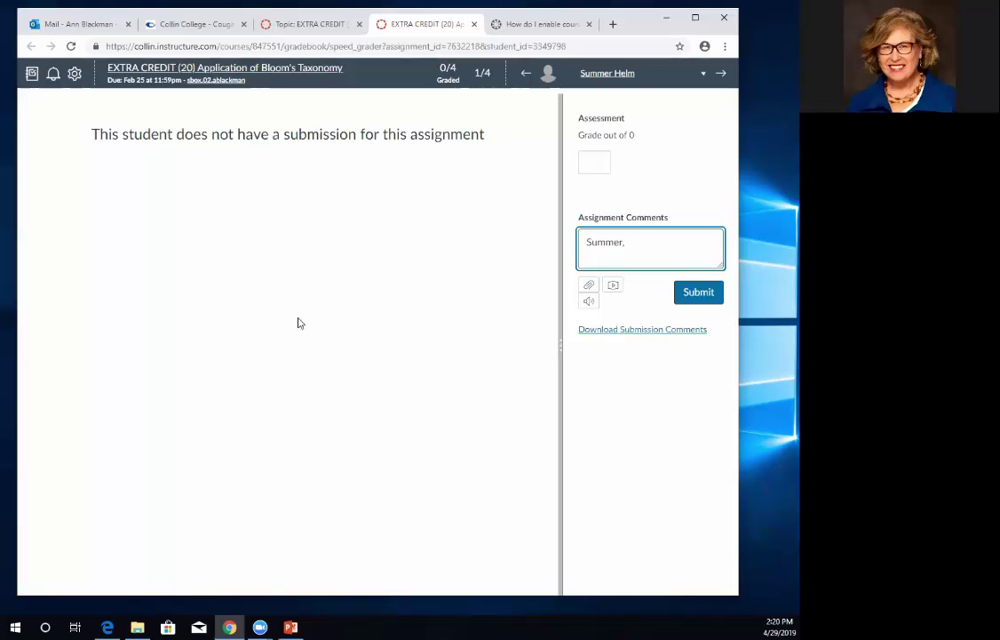
- Return to the discussion, then open the professor's Welcome Note page from Modules
{"action": "left_click", "coordinate": [313, 33]}
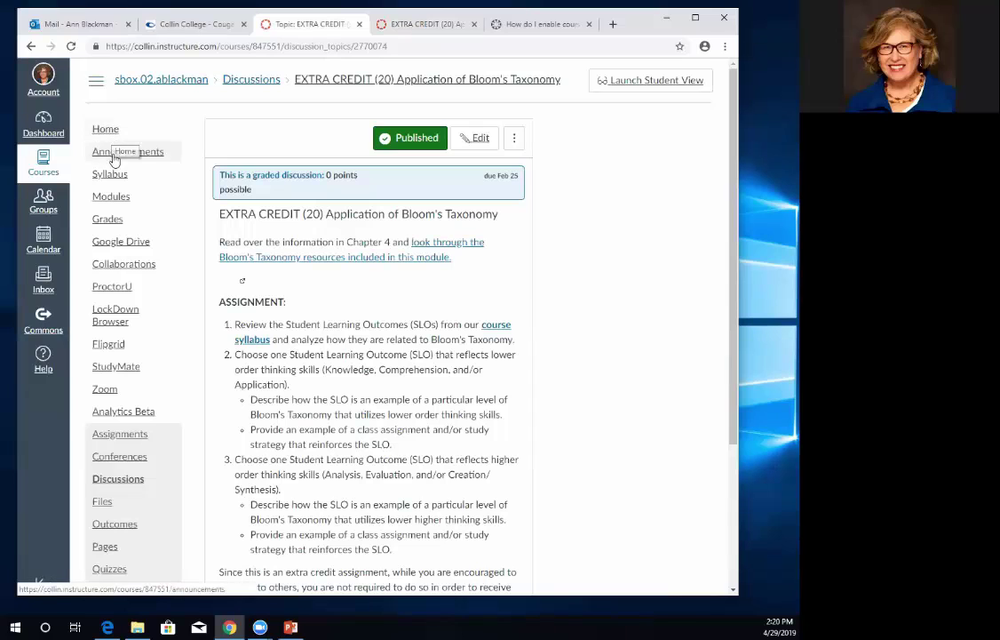
{"action": "left_click", "coordinate": [109, 195]}
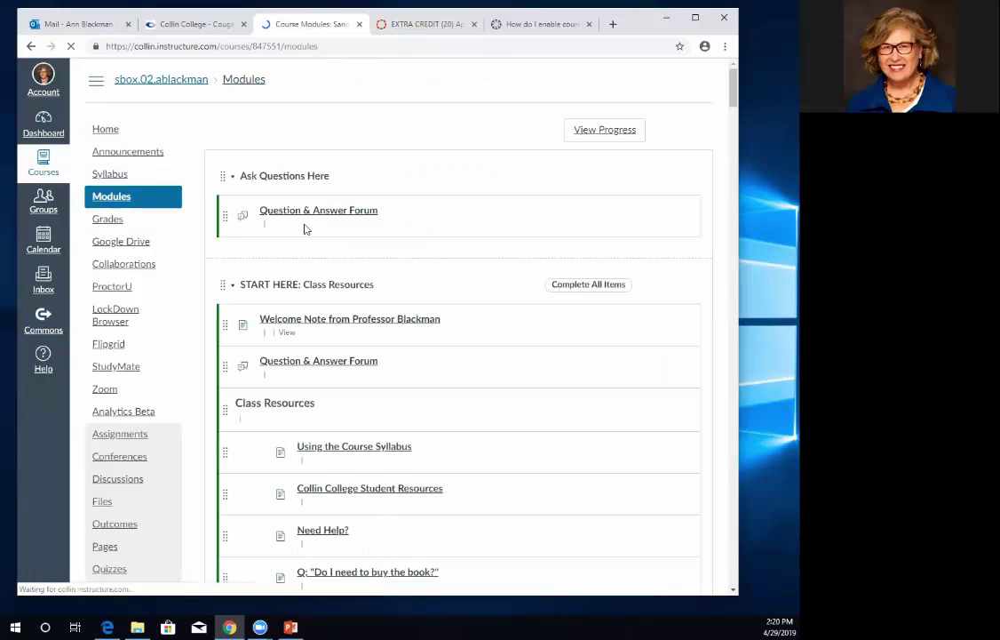
{"action": "left_click", "coordinate": [361, 319]}
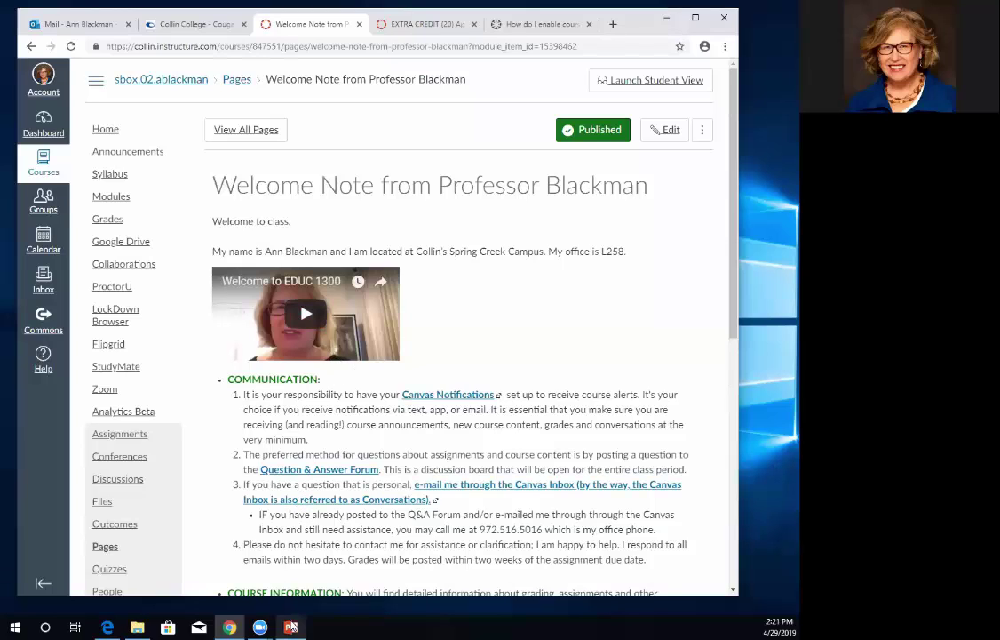
- Present the 'Engagement: Create a Relationship' slide, then end the slide show to return to Canvas
{"action": "left_click", "coordinate": [291, 628]}
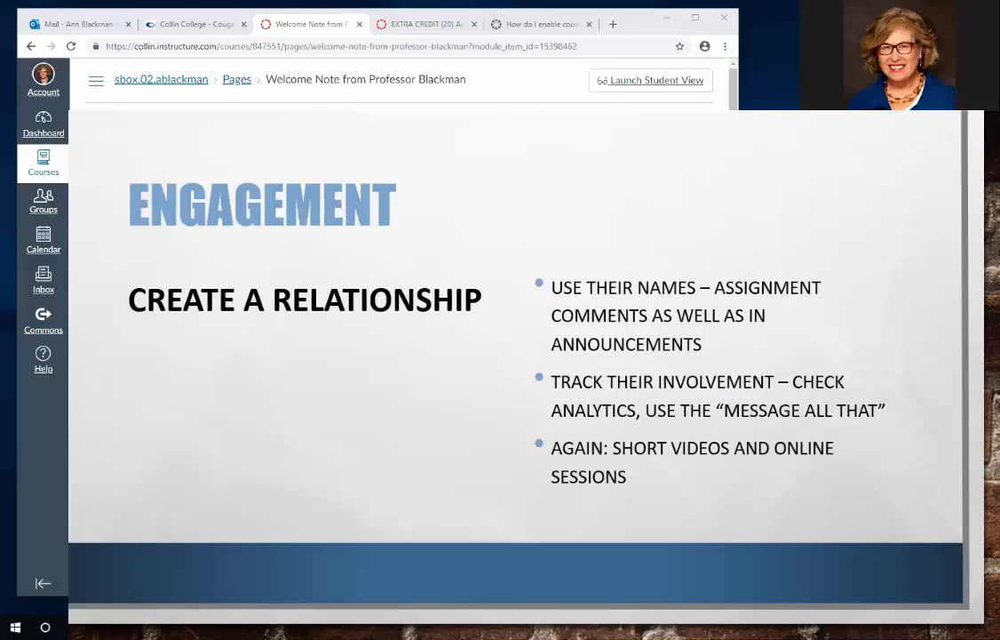
{"action": "key", "text": "alt+Tab"}
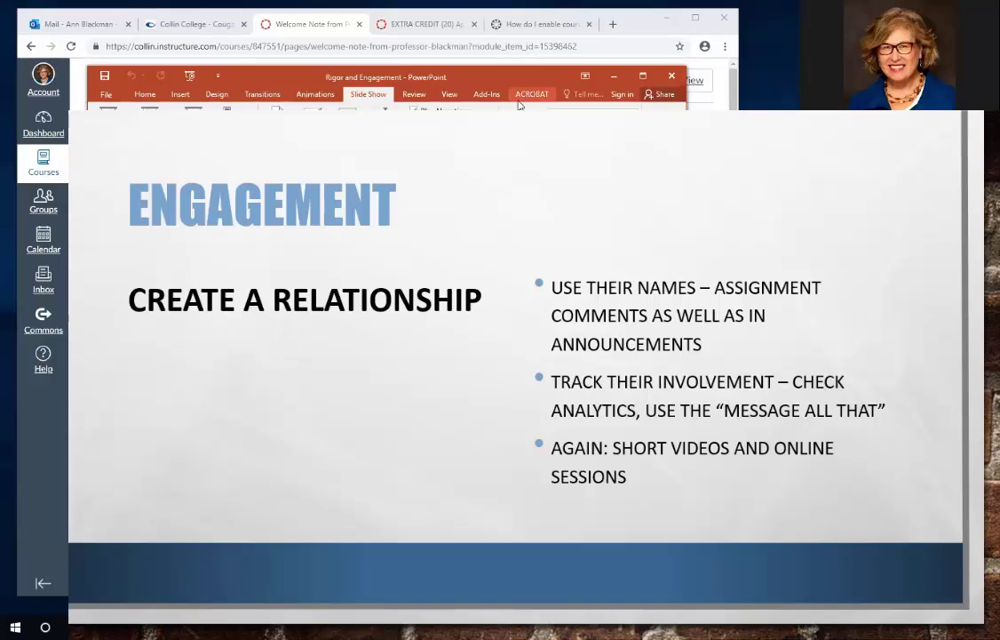
{"action": "left_click", "coordinate": [613, 75]}
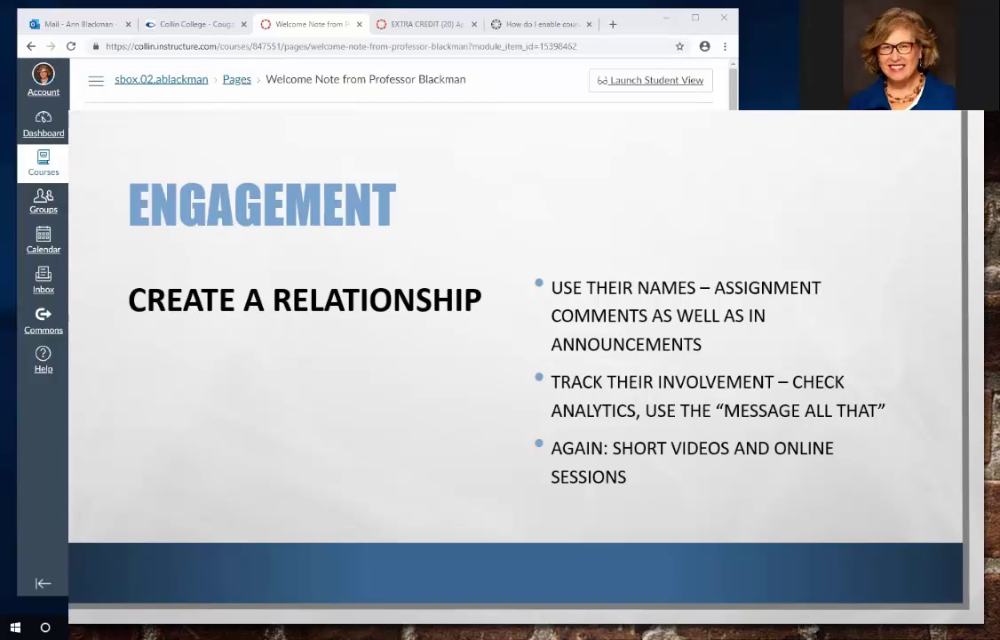
- In course Settings > Feature Options, switch on New Gradebook and review the other features
{"action": "scroll", "coordinate": [103, 356], "scroll_direction": "down", "scroll_amount": 5}
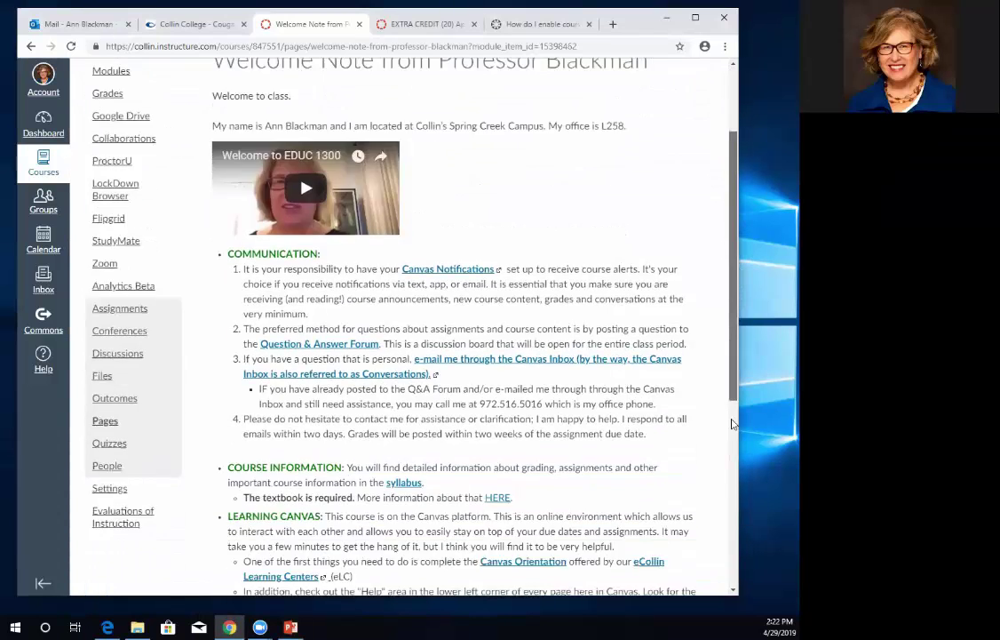
{"action": "left_click", "coordinate": [109, 279]}
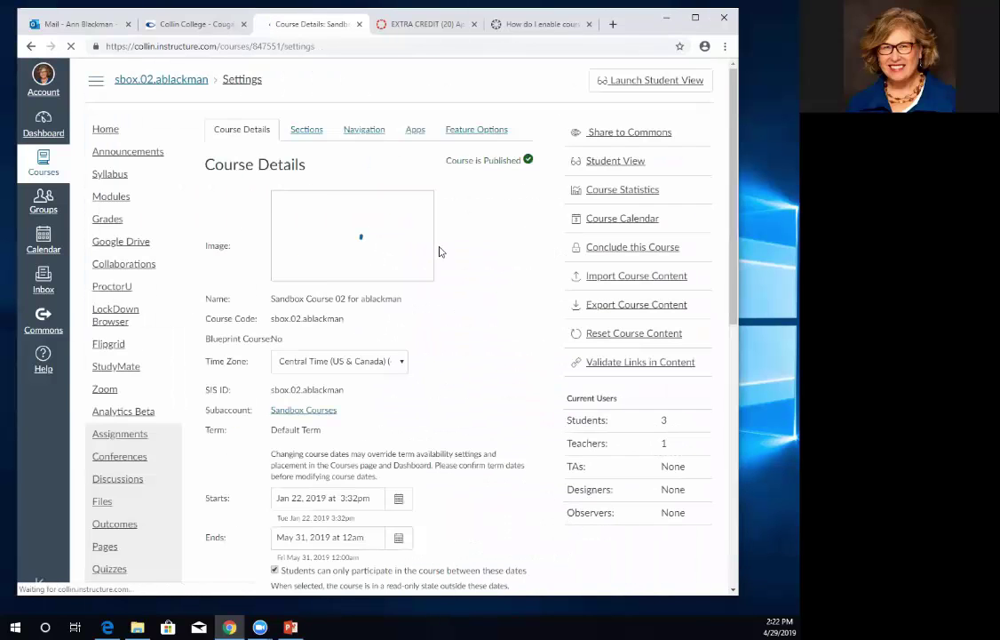
{"action": "left_click", "coordinate": [471, 130]}
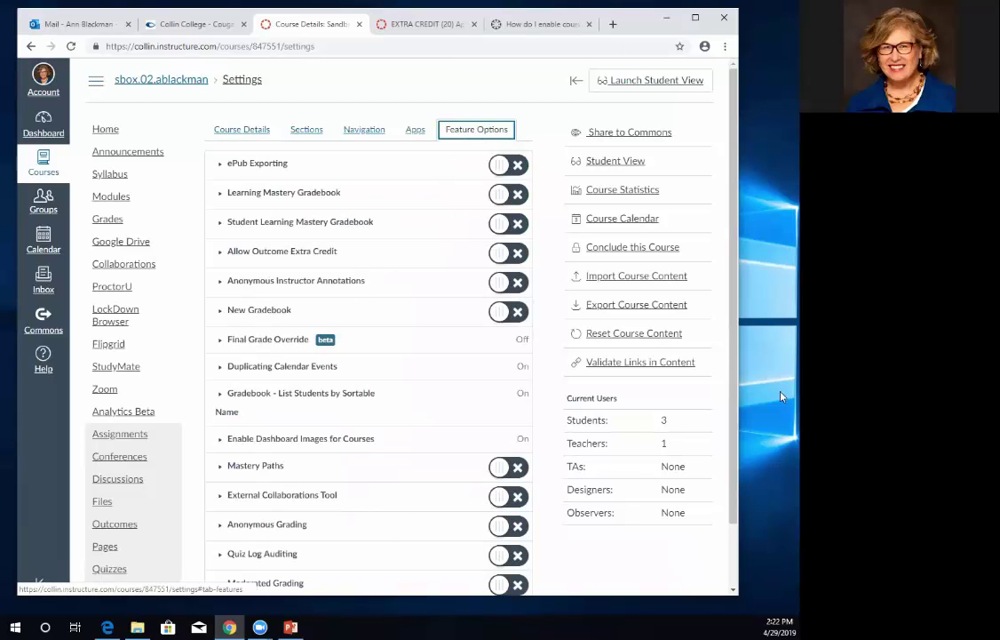
{"action": "left_click_drag", "start_coordinate": [736, 255], "coordinate": [736, 283]}
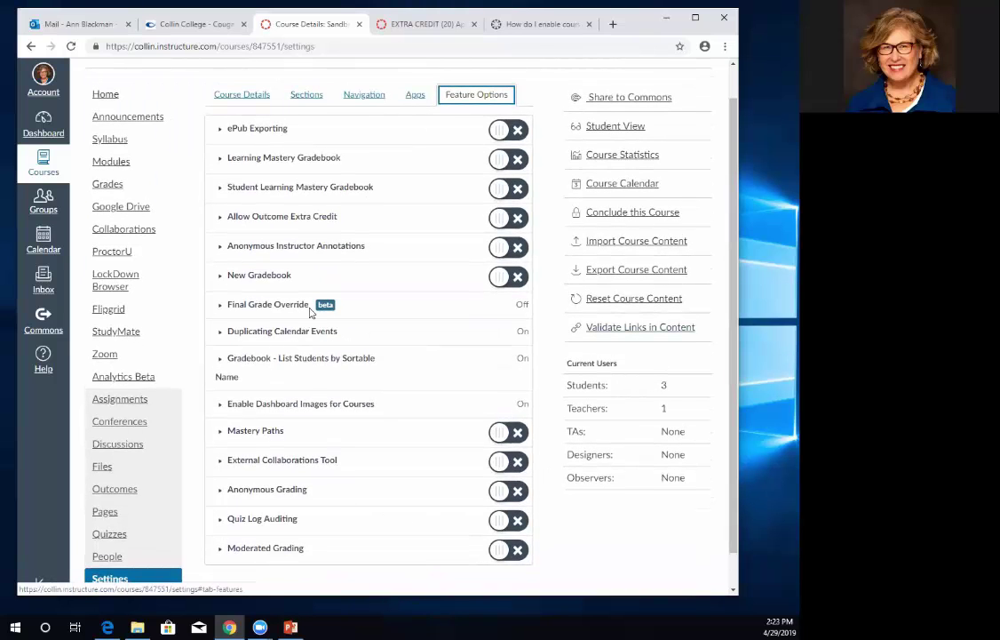
{"action": "left_click", "coordinate": [515, 277]}
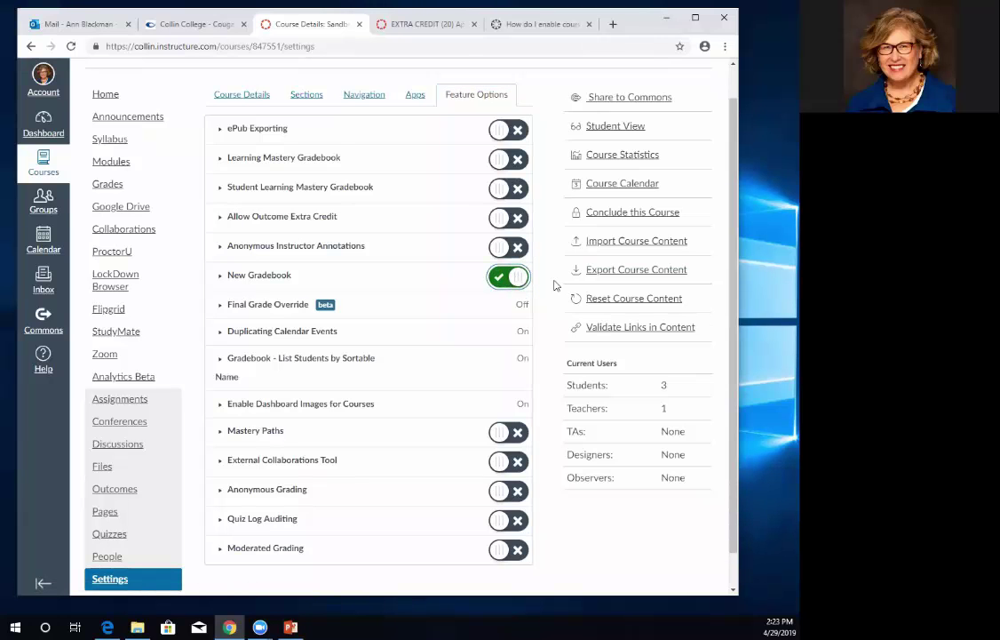
{"action": "scroll", "coordinate": [732, 282], "scroll_direction": "down", "scroll_amount": 1}
{"action": "scroll", "coordinate": [732, 282], "scroll_direction": "down", "scroll_amount": 1}
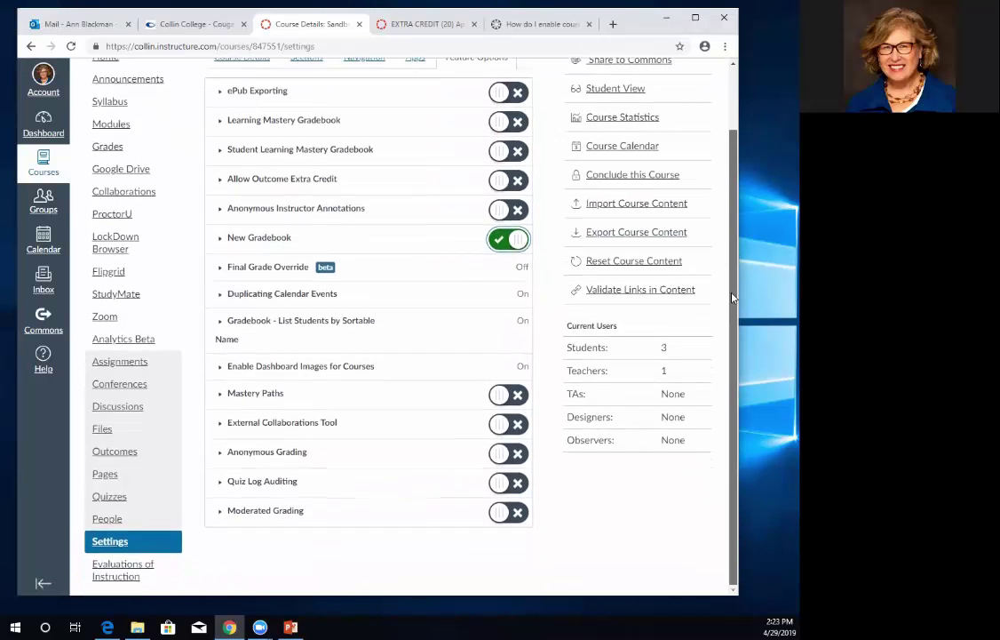
{"action": "scroll", "coordinate": [734, 312], "scroll_direction": "up", "scroll_amount": 1}
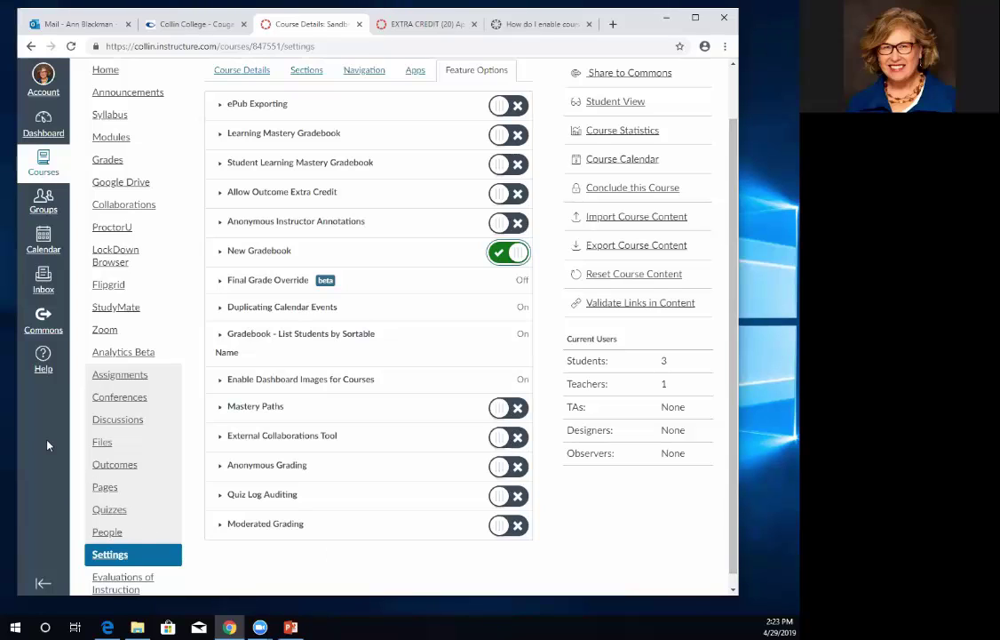
- In the Gradebook, explore Message Students Who for EXTRA CREDIT (20), trying the criteria, then cancel
{"action": "left_click", "coordinate": [108, 160]}
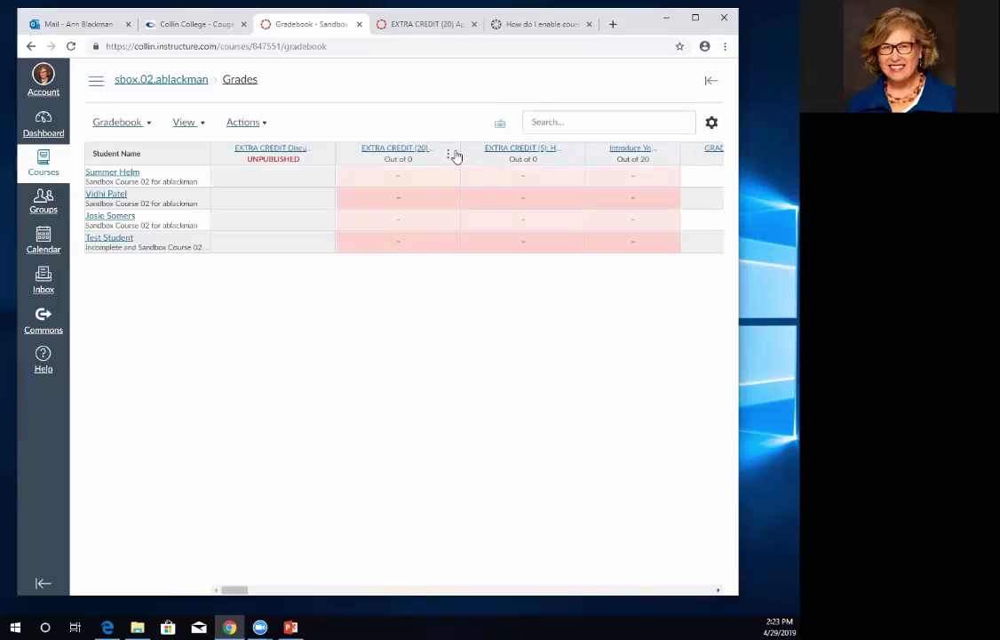
{"action": "left_click", "coordinate": [448, 156]}
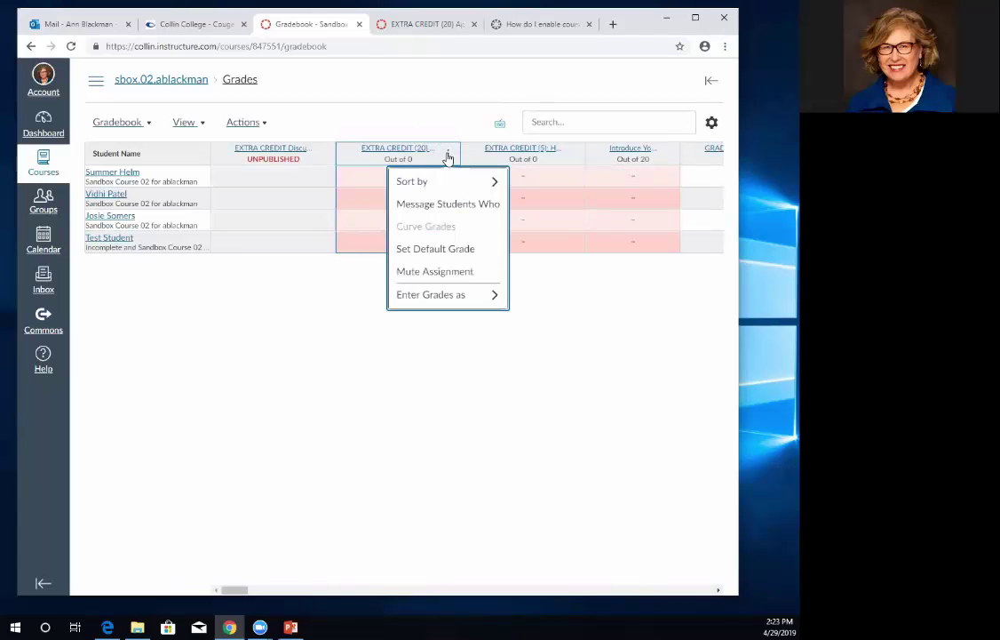
{"action": "left_click", "coordinate": [447, 208]}
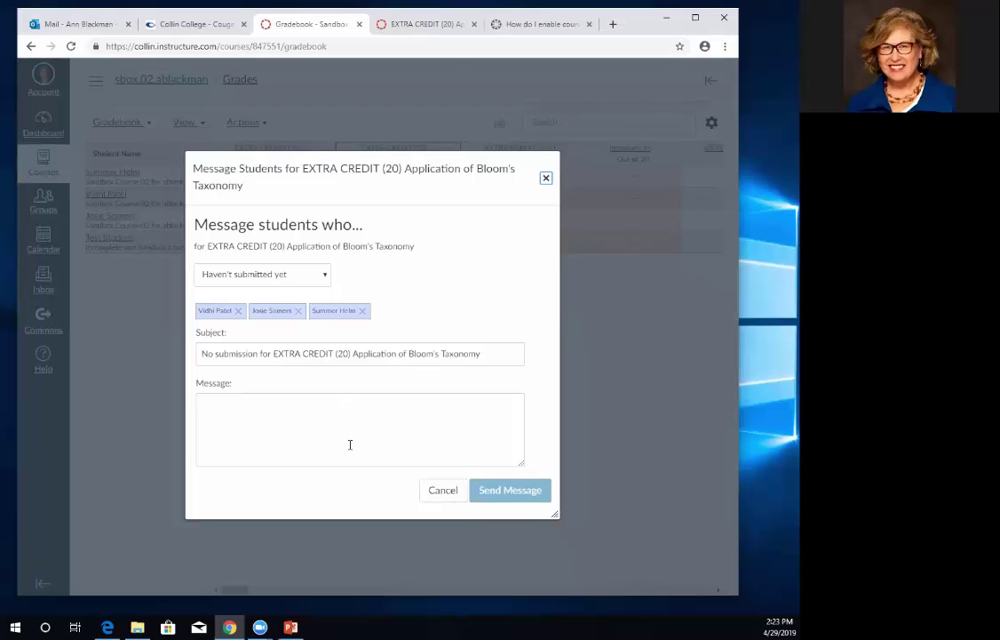
{"action": "left_click", "coordinate": [302, 279]}
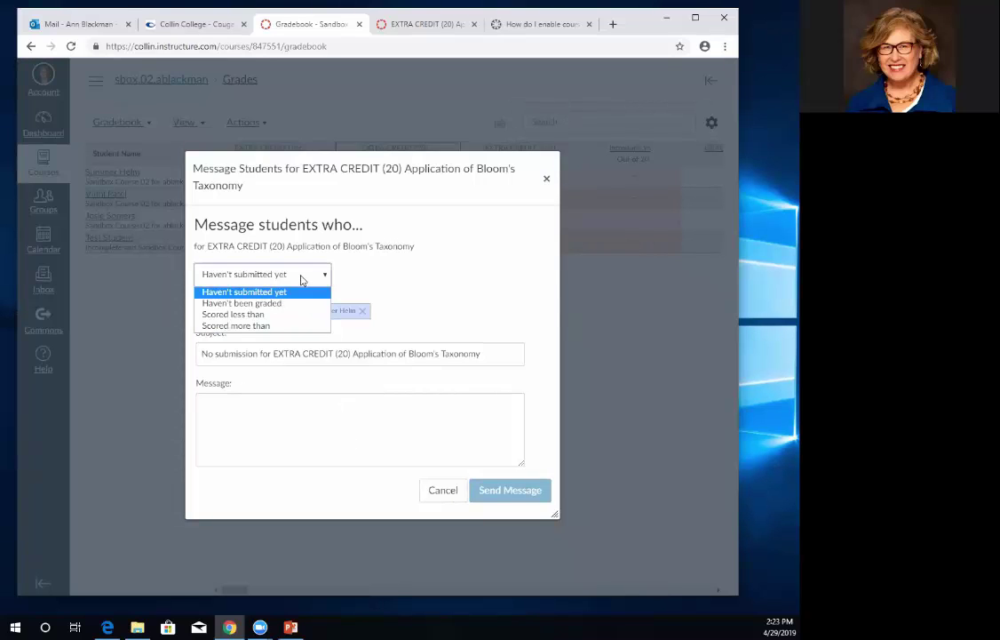
{"action": "left_click", "coordinate": [299, 321]}
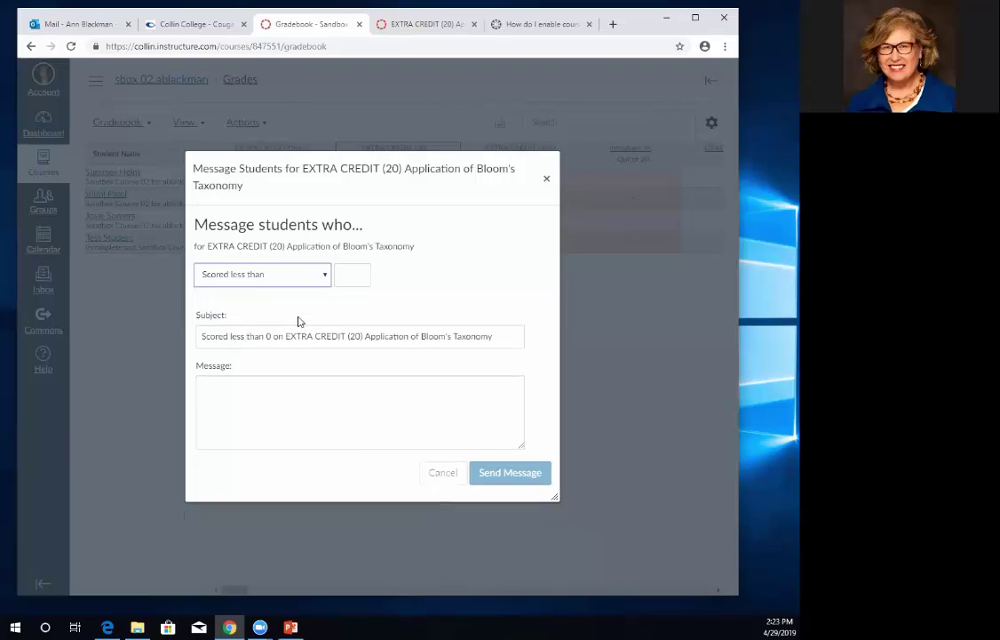
{"action": "left_click", "coordinate": [286, 402]}
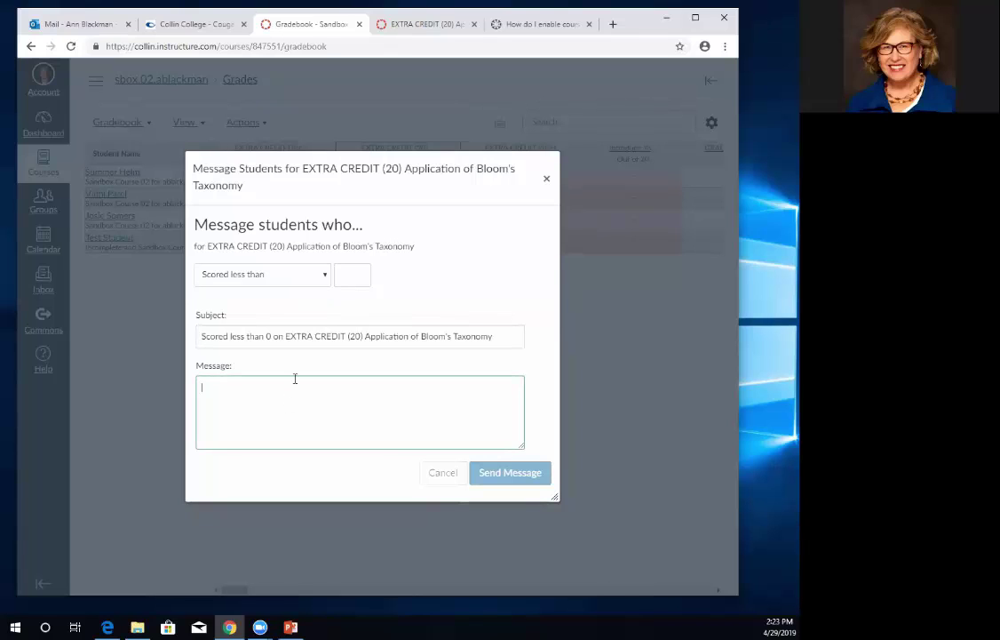
{"action": "left_click", "coordinate": [325, 279]}
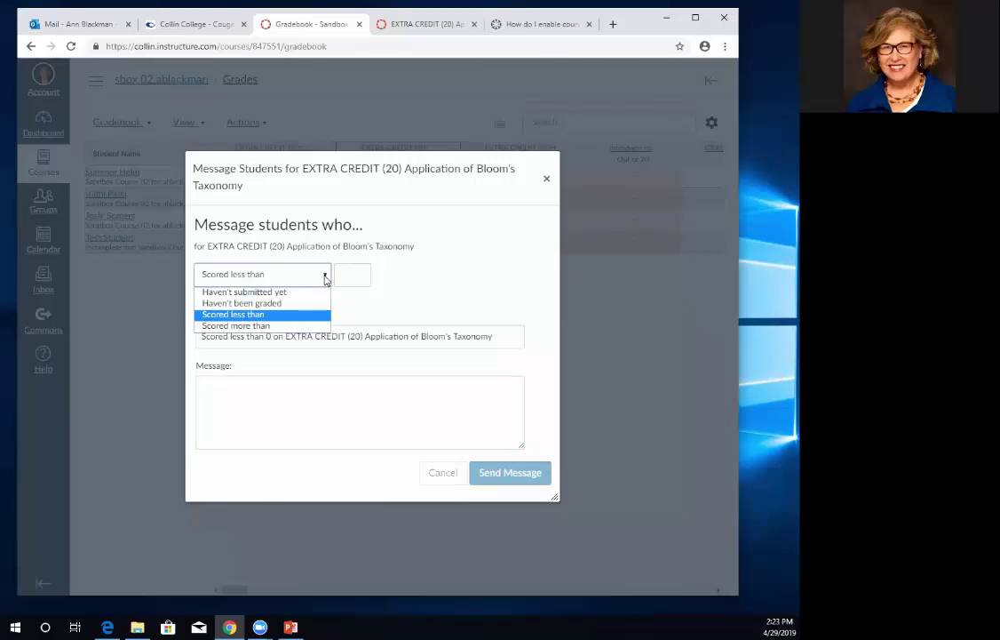
{"action": "left_click", "coordinate": [318, 289]}
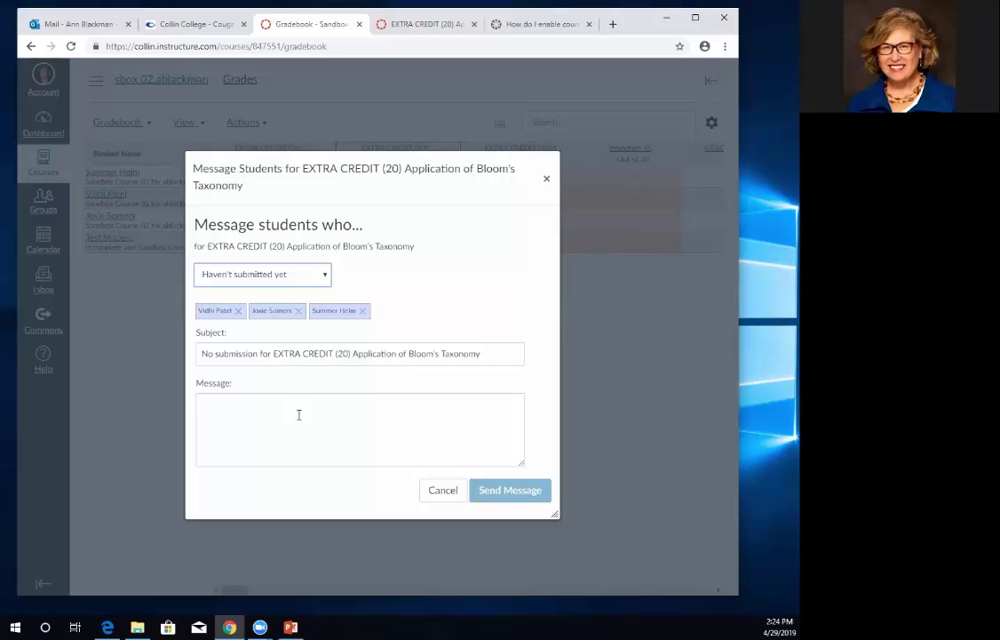
{"action": "left_click", "coordinate": [445, 493]}
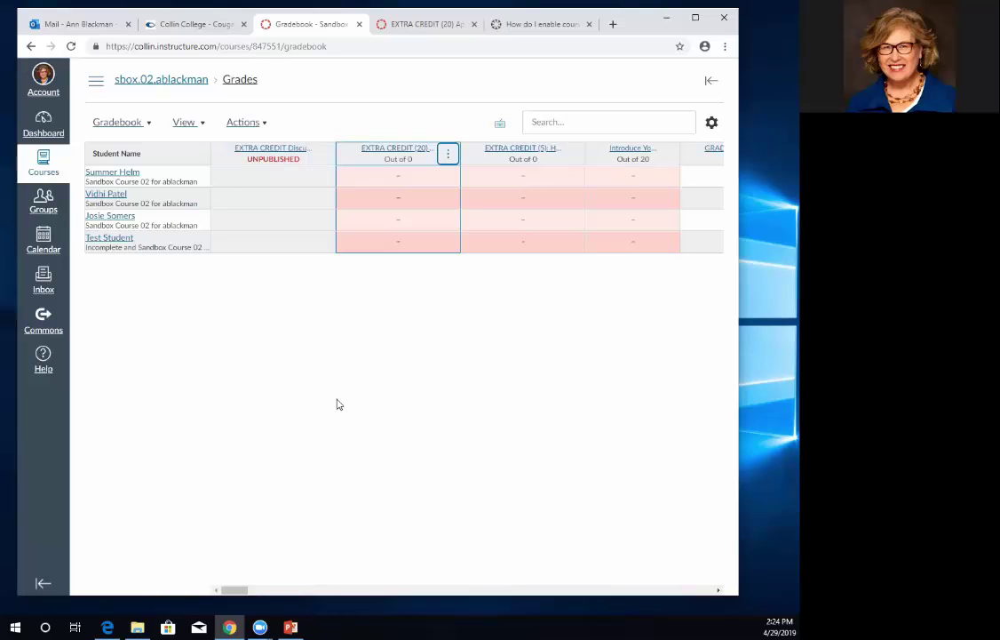
- Check the Gradebook view options, then return to the Sandbox Course 02 home page
{"action": "left_click", "coordinate": [127, 122]}
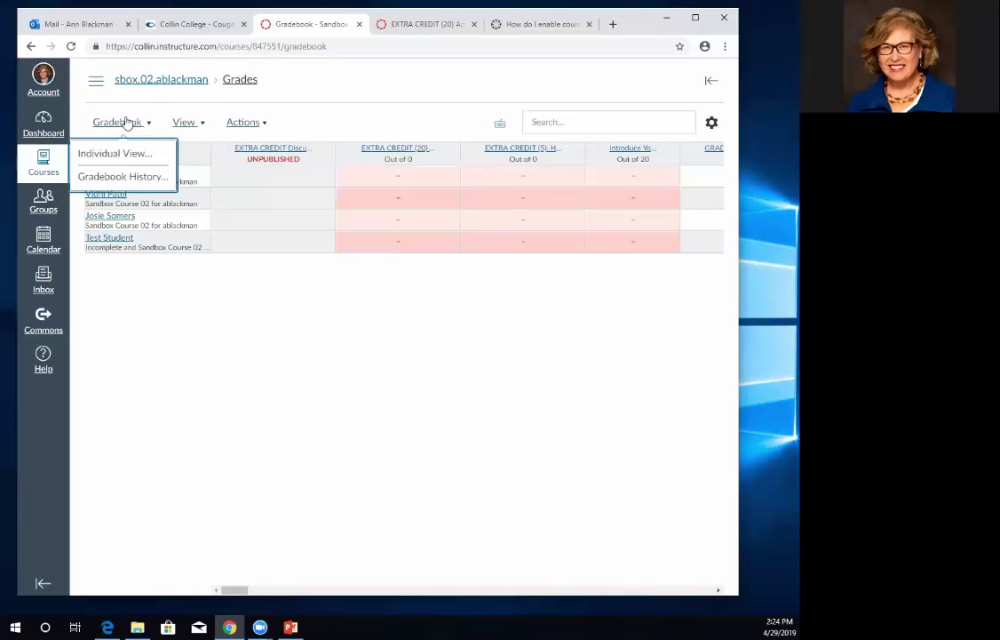
{"action": "left_click", "coordinate": [164, 81]}
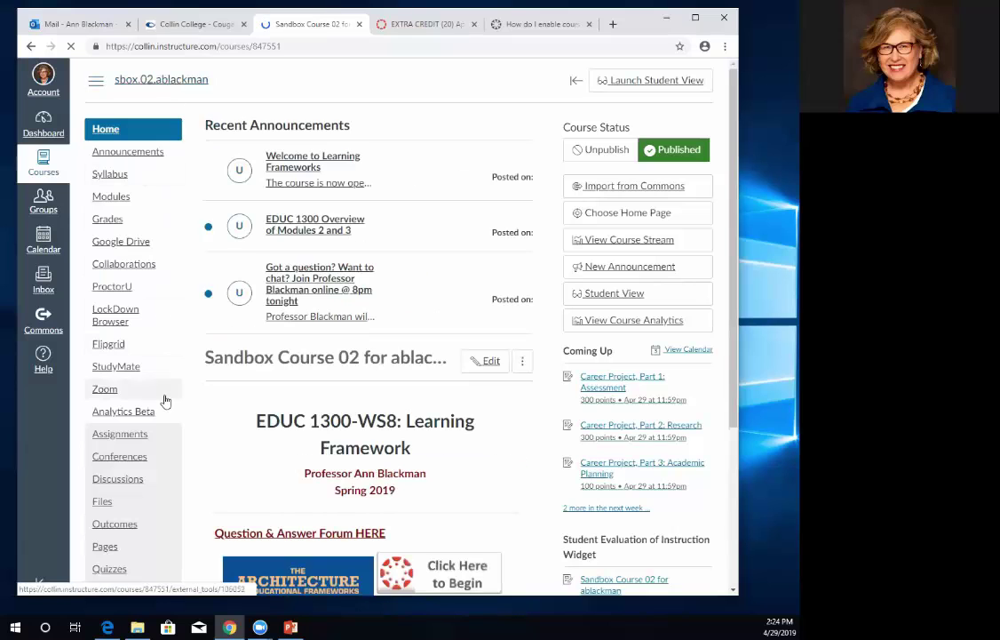
- Browse the course Discussions list, then launch Student View
{"action": "left_click", "coordinate": [128, 482]}
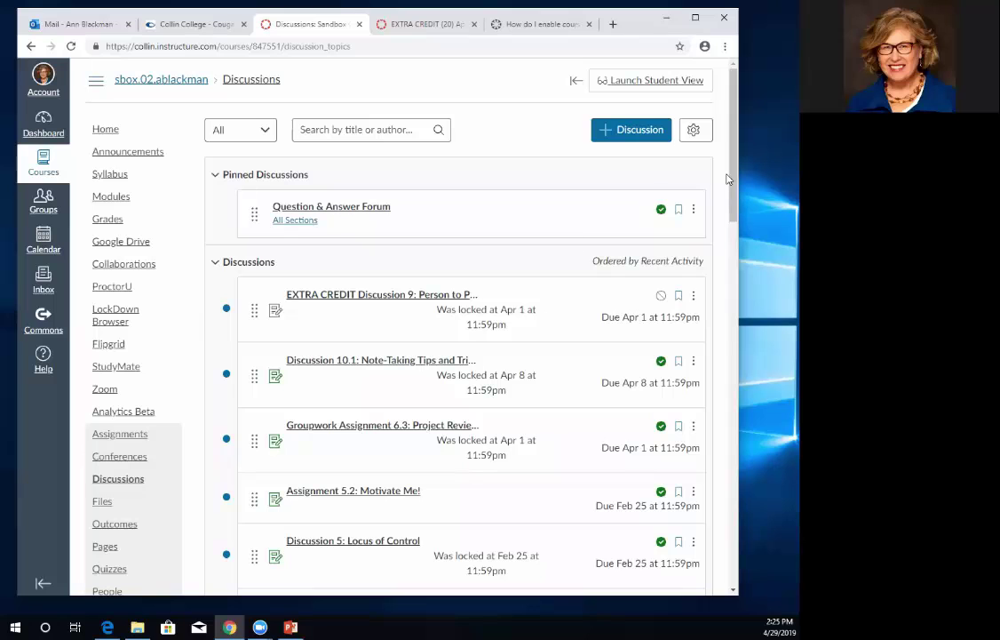
{"action": "left_click_drag", "start_coordinate": [734, 170], "coordinate": [737, 208]}
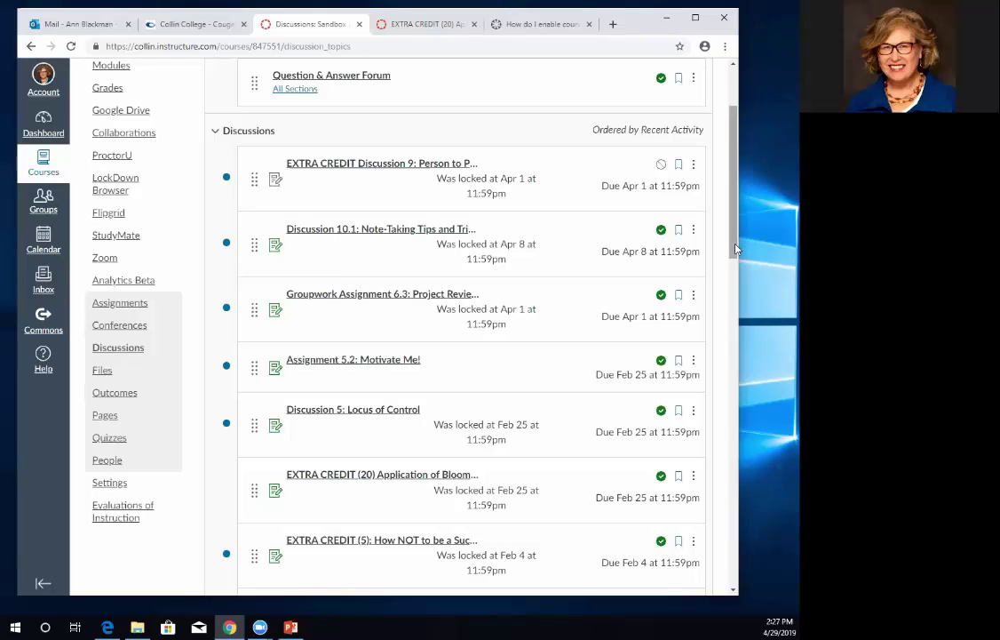
{"action": "scroll", "coordinate": [735, 248], "scroll_direction": "up", "scroll_amount": 3}
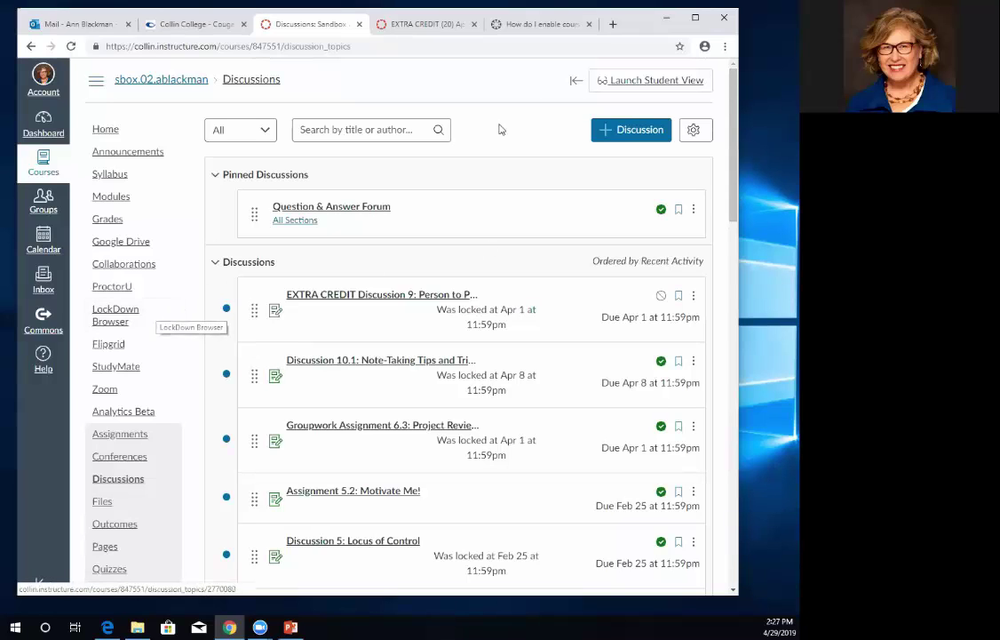
{"action": "left_click", "coordinate": [626, 82]}
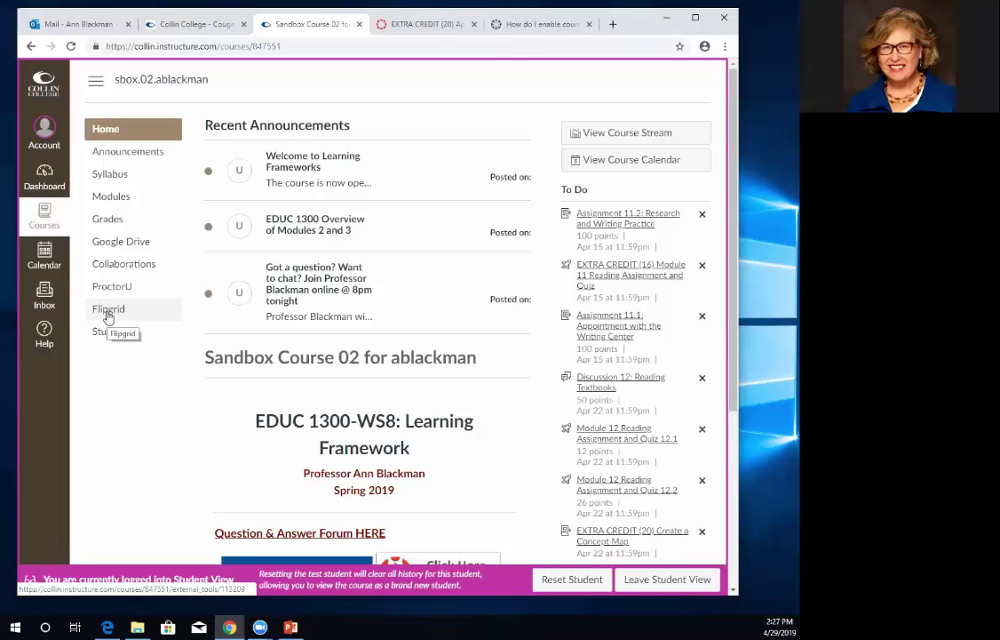
- Leave Student View from Flipgrid and connect the EDUC1300.W10 Spring2019 grid to the course
{"action": "left_click", "coordinate": [108, 310]}
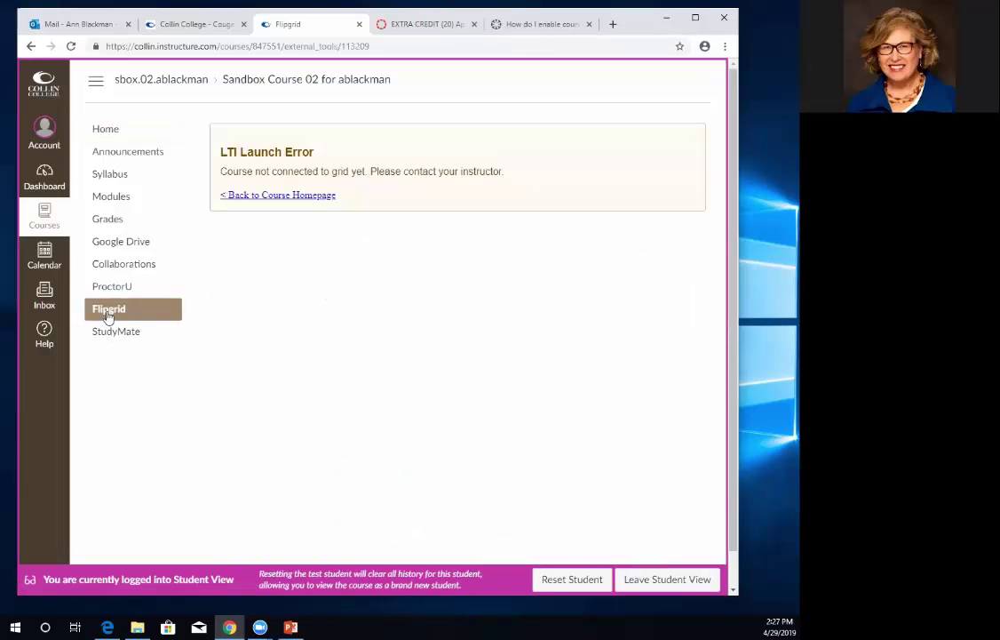
{"action": "left_click", "coordinate": [668, 582]}
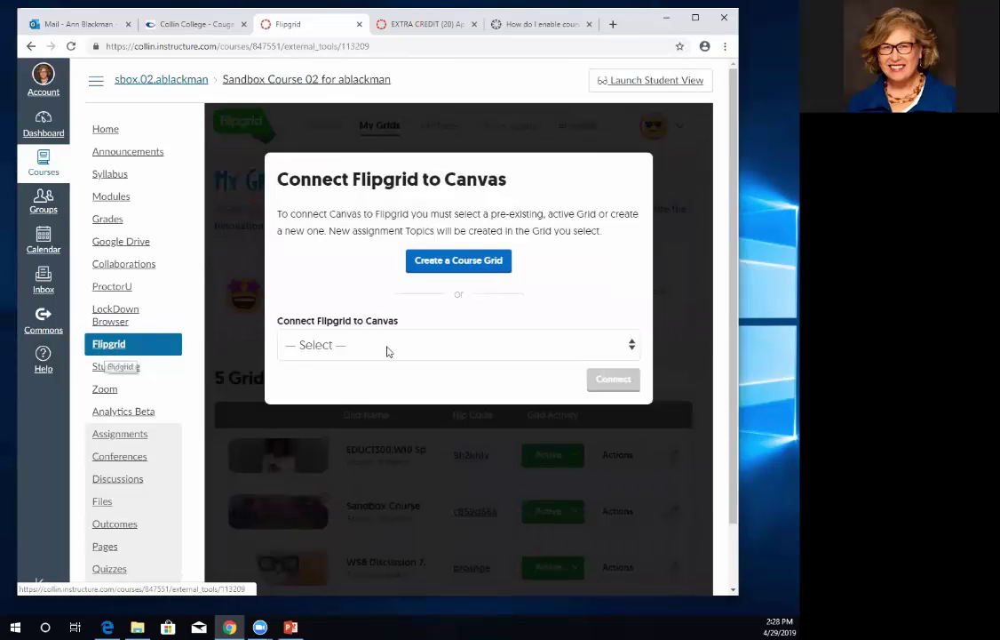
{"action": "left_click", "coordinate": [419, 347]}
{"action": "left_click", "coordinate": [369, 382]}
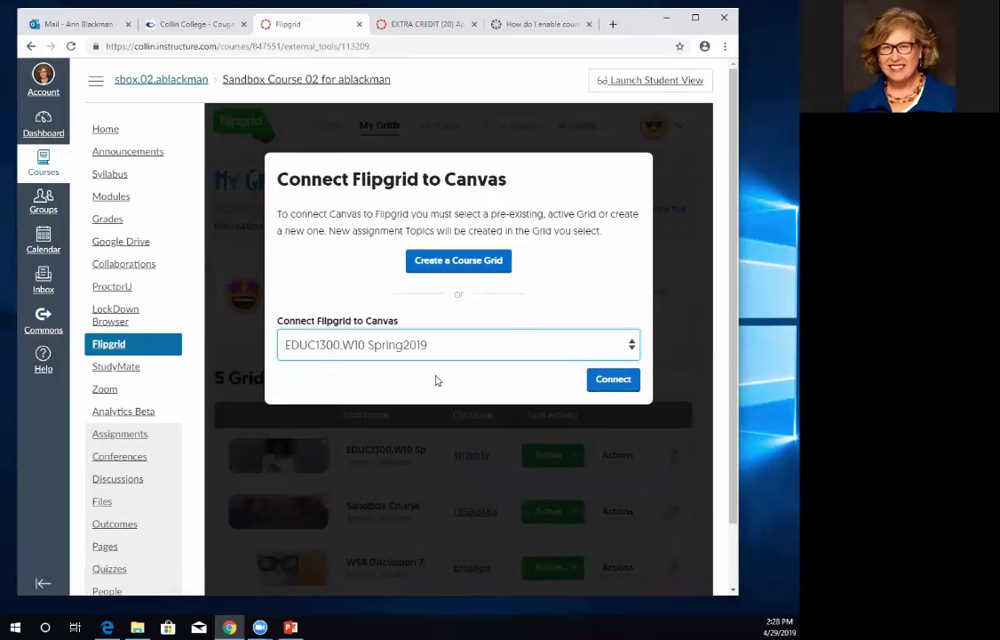
{"action": "left_click", "coordinate": [611, 380]}
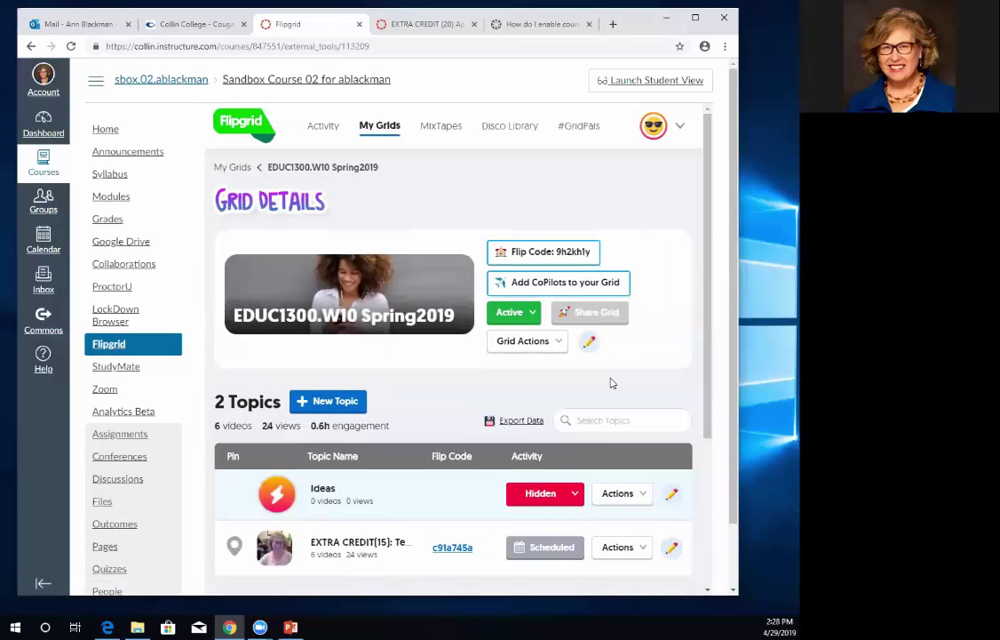
- Open the 'EXTRA CREDIT(15): Testing a New Tool!' topic, highlight its title prefix, and scroll to its 6 videos
{"action": "left_click", "coordinate": [359, 542]}
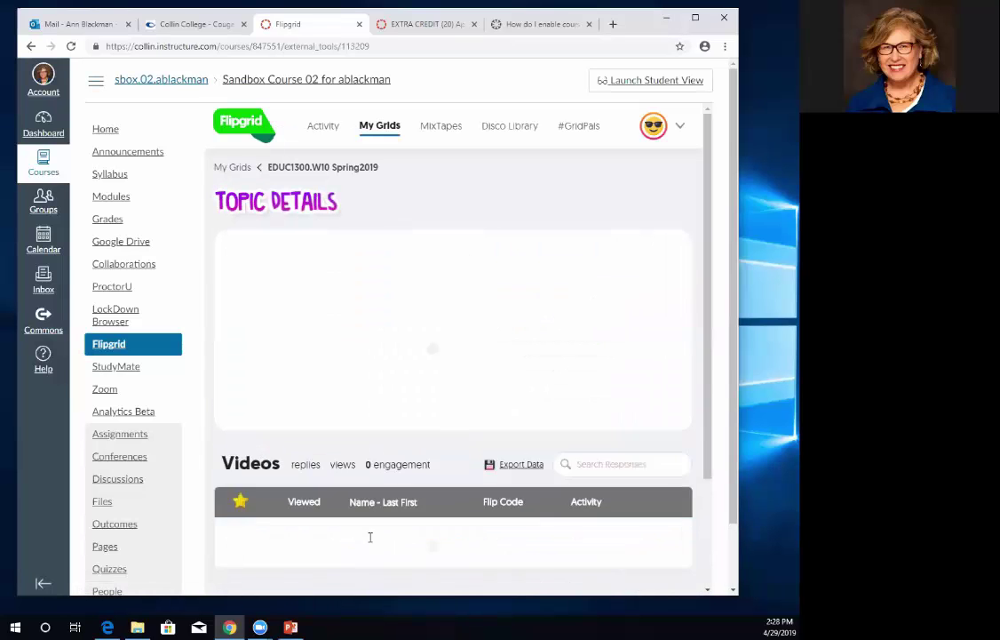
{"action": "mouse_move", "coordinate": [704, 171]}
{"action": "left_mouse_down"}
{"action": "mouse_move", "coordinate": [708, 215]}
{"action": "mouse_move", "coordinate": [710, 185]}
{"action": "left_mouse_up"}
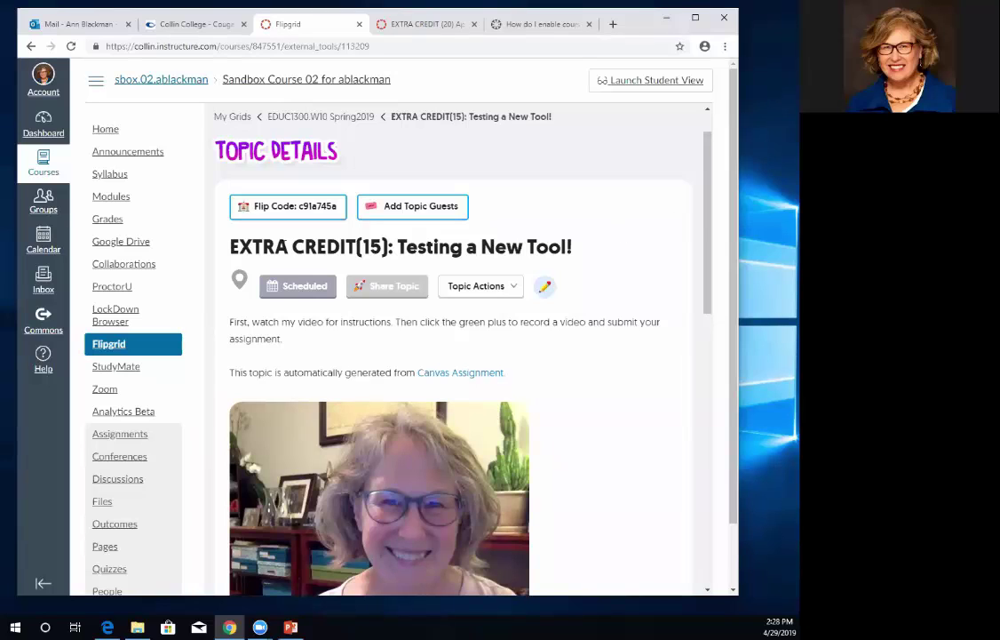
{"action": "left_click_drag", "start_coordinate": [231, 246], "coordinate": [395, 238]}
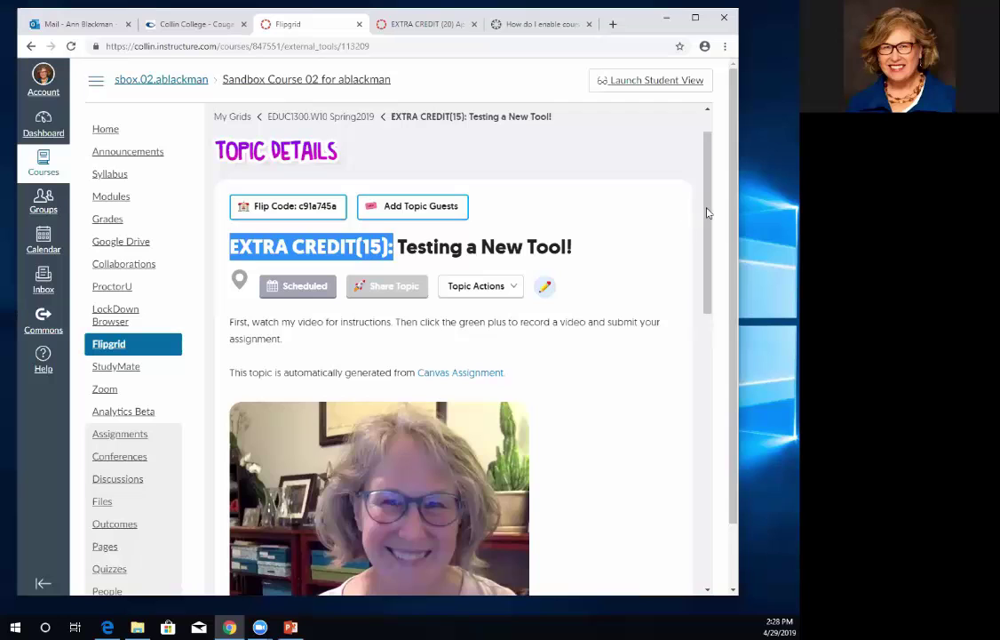
{"action": "left_click_drag", "start_coordinate": [709, 211], "coordinate": [711, 240]}
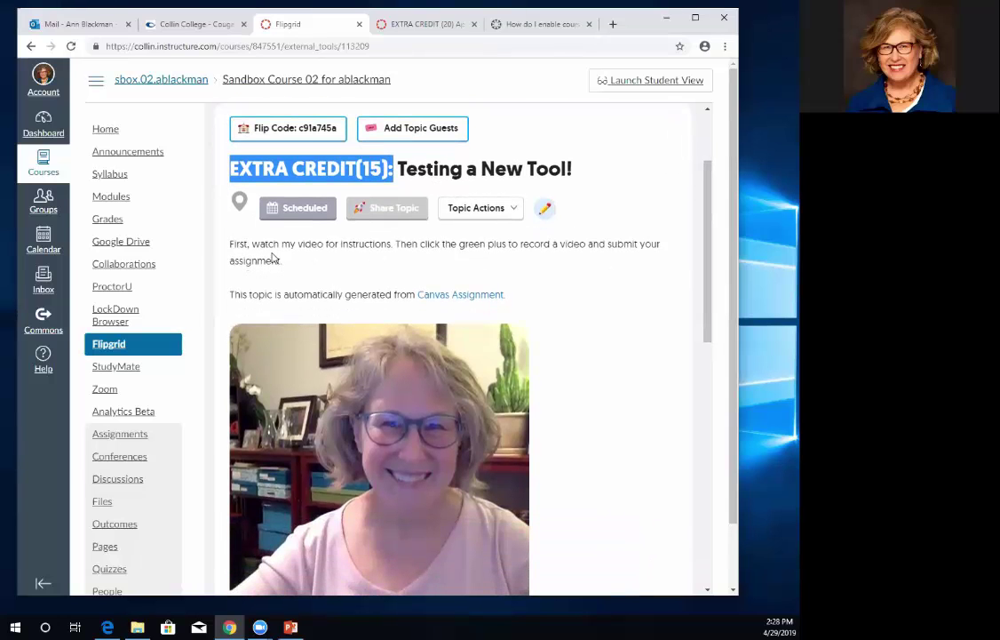
{"action": "left_click_drag", "start_coordinate": [705, 251], "coordinate": [704, 309]}
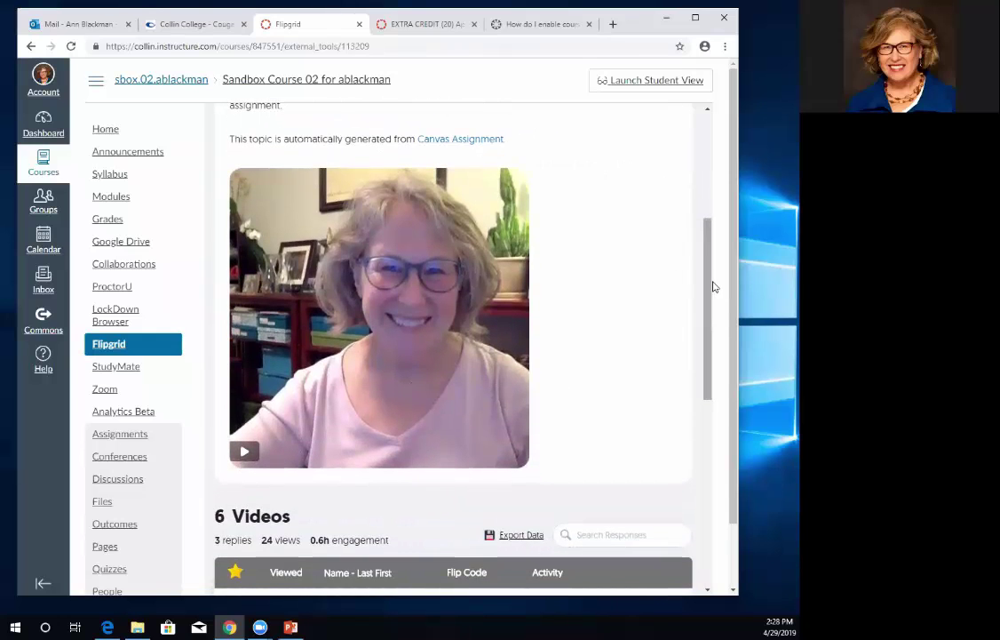
{"action": "left_click_drag", "start_coordinate": [706, 355], "coordinate": [707, 438]}
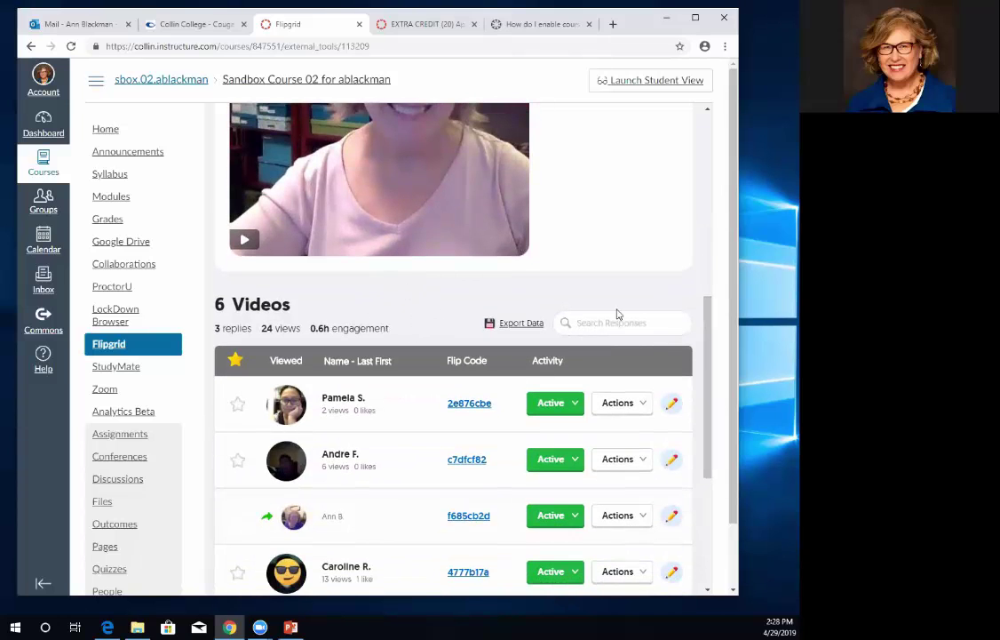
{"action": "left_click_drag", "start_coordinate": [708, 311], "coordinate": [714, 247]}
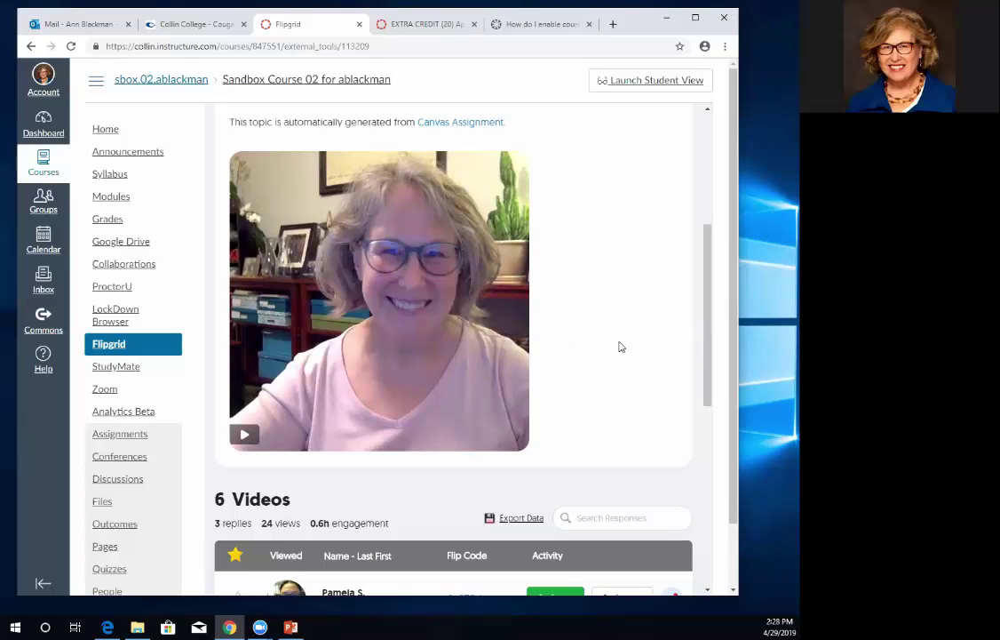
{"action": "left_click_drag", "start_coordinate": [710, 316], "coordinate": [708, 438]}
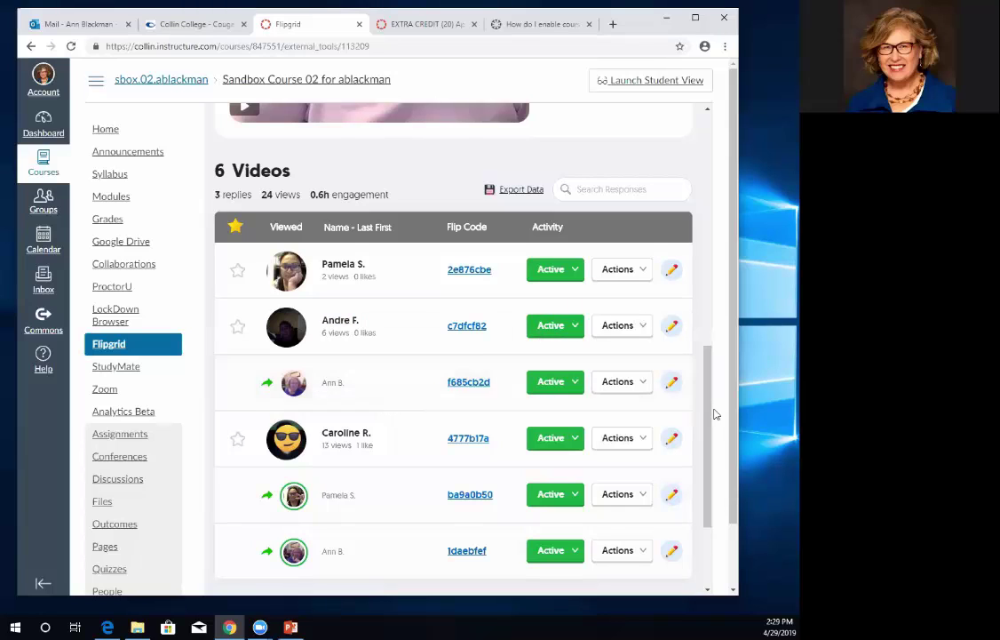
{"action": "mouse_move", "coordinate": [708, 421]}
{"action": "left_mouse_down"}
{"action": "mouse_move", "coordinate": [717, 391]}
{"action": "mouse_move", "coordinate": [720, 414]}
{"action": "left_mouse_up"}
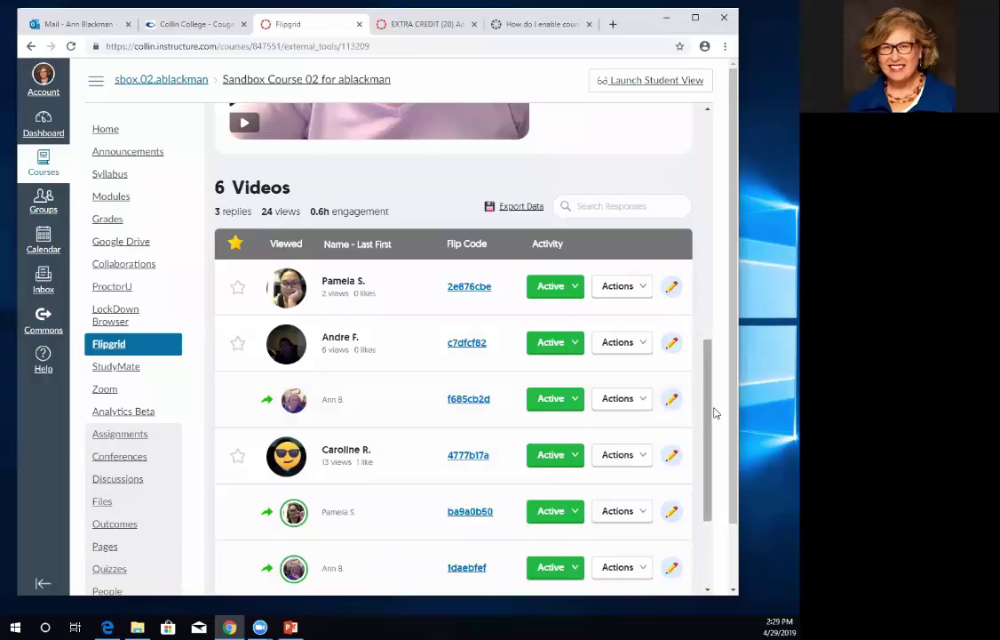
{"action": "left_click_drag", "start_coordinate": [711, 418], "coordinate": [710, 433]}
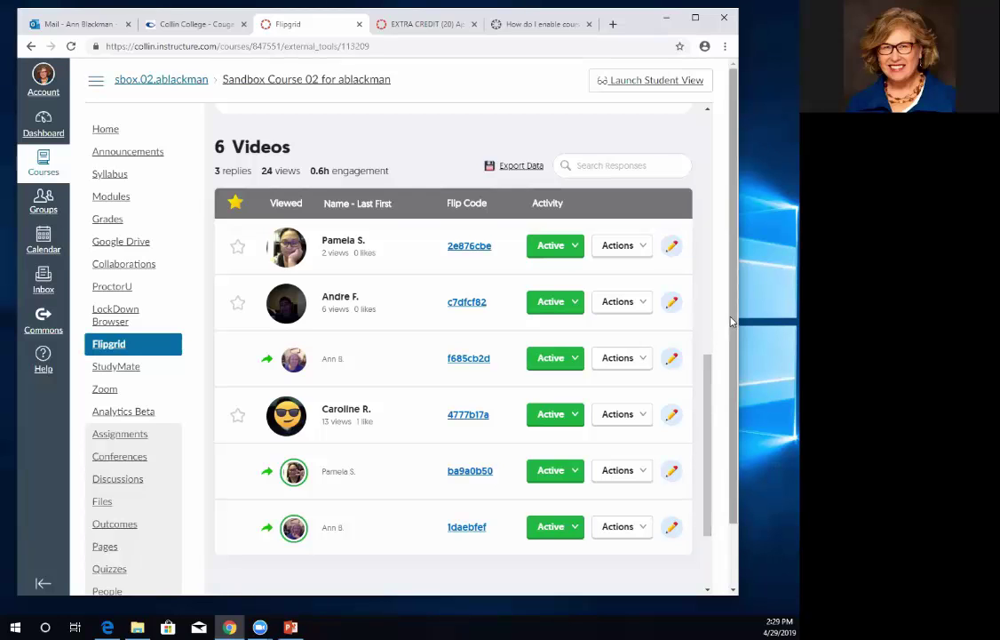
{"action": "scroll", "coordinate": [644, 302], "scroll_direction": "down", "scroll_amount": 1}
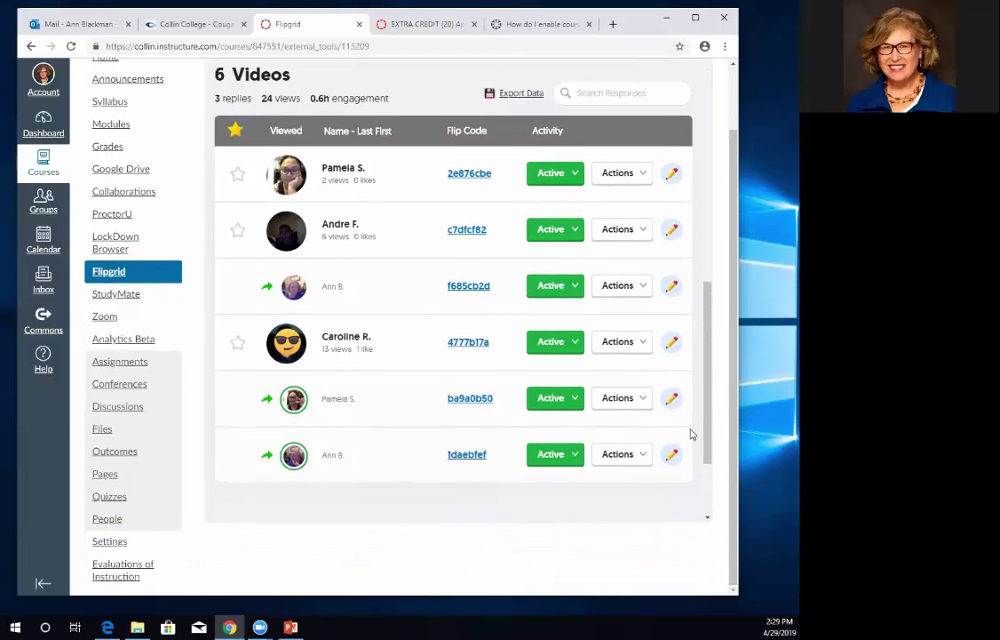
- Open the sandbox course's Settings Apps tab to list external apps such as Accepi and Accredible
{"action": "left_click", "coordinate": [104, 542]}
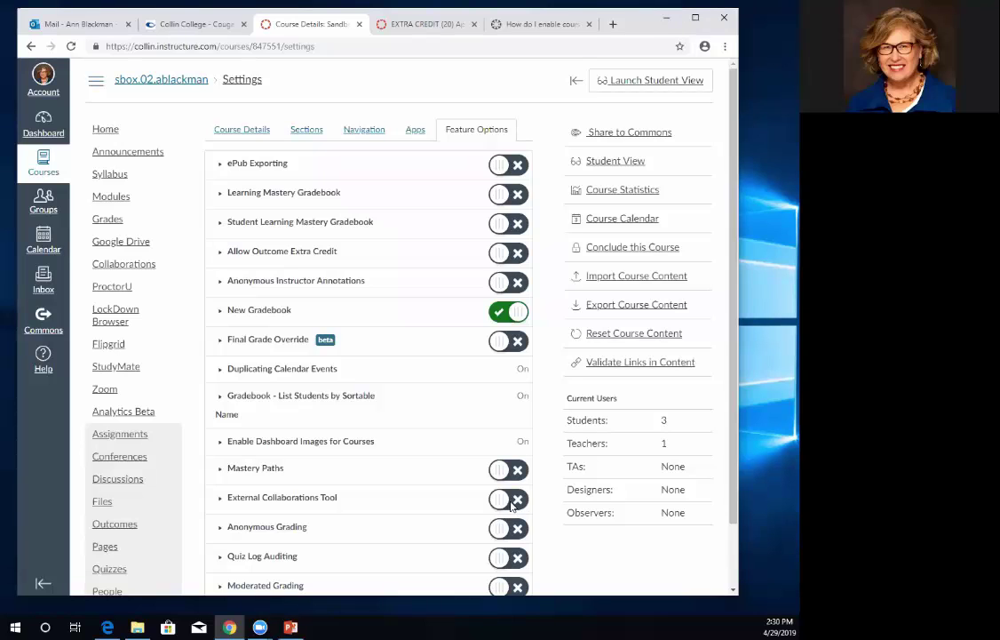
{"action": "left_click", "coordinate": [419, 131]}
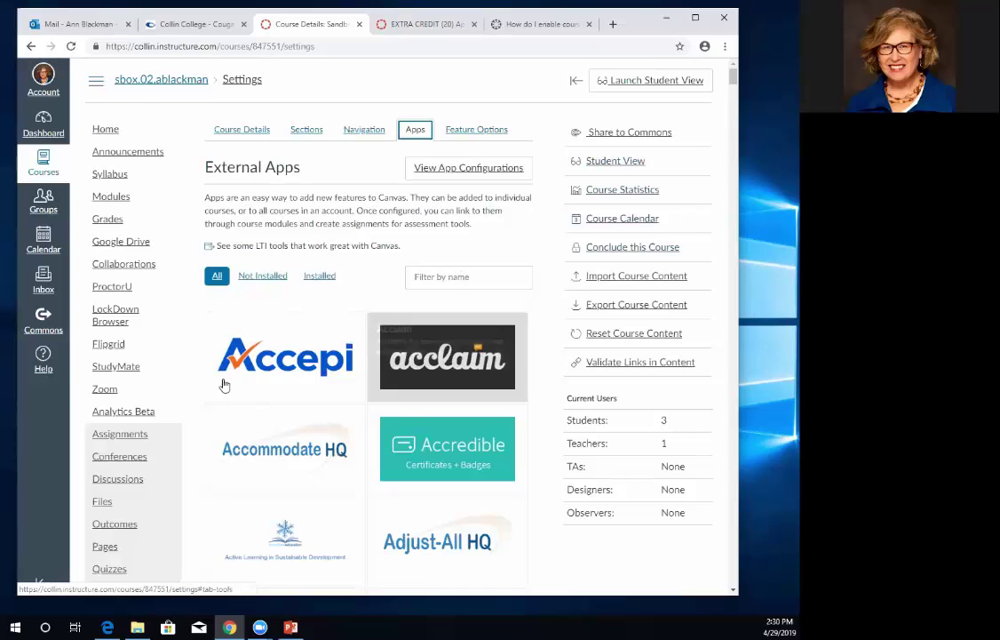
{"action": "left_click", "coordinate": [437, 275]}
{"action": "type", "text": "flip"}
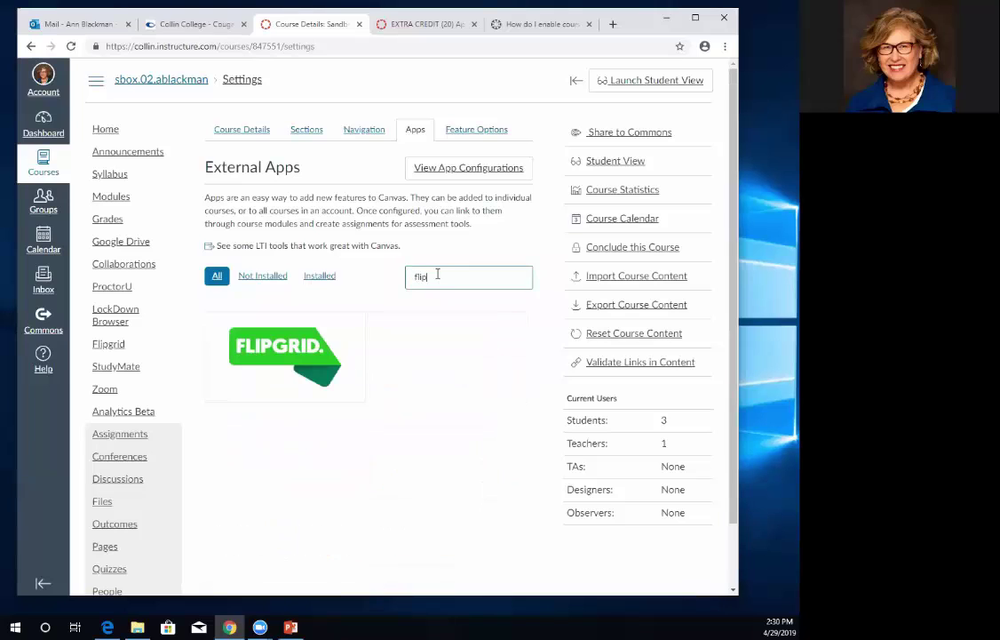
{"action": "mouse_move", "coordinate": [279, 360]}
{"action": "left_click_drag", "start_coordinate": [435, 279], "coordinate": [365, 277]}
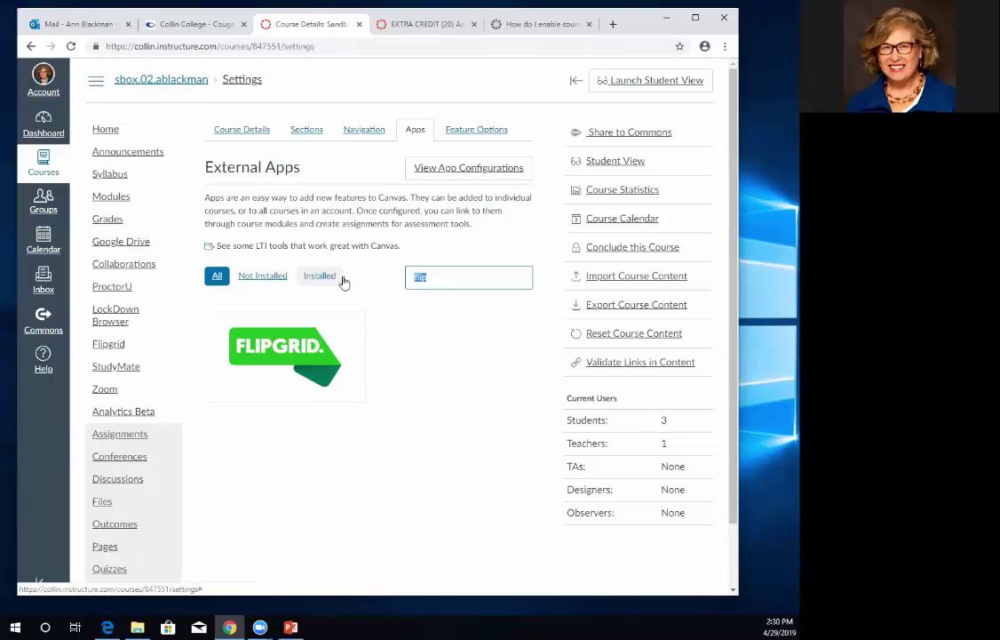
{"action": "key", "text": "BackSpace"}
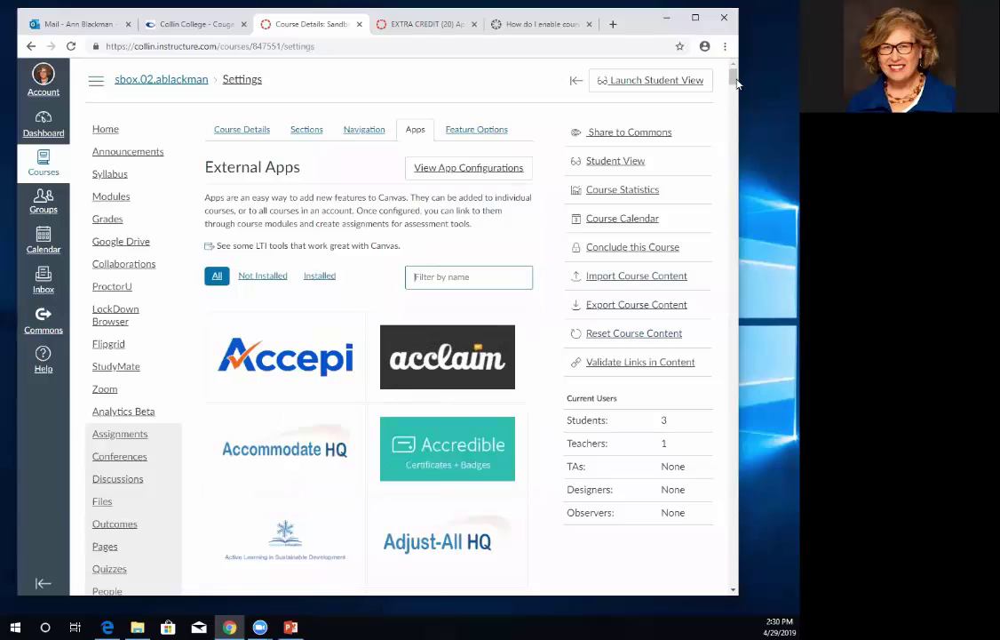
{"action": "scroll", "coordinate": [732, 82], "scroll_direction": "down", "scroll_amount": 5}
{"action": "scroll", "coordinate": [732, 82], "scroll_direction": "up", "scroll_amount": 4}
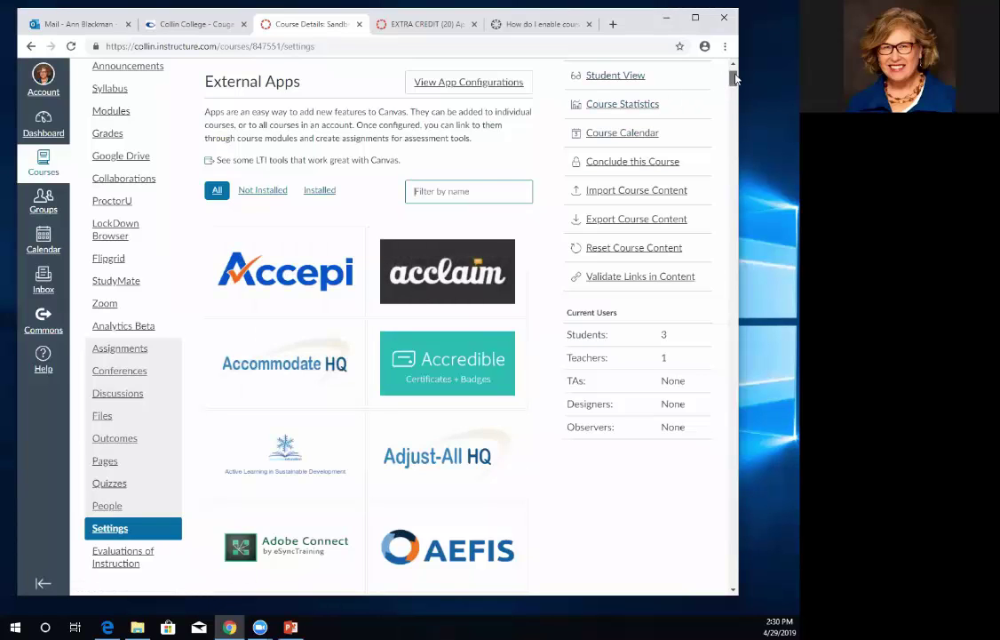
{"action": "scroll", "coordinate": [736, 80], "scroll_direction": "up", "scroll_amount": 1}
{"action": "scroll", "coordinate": [735, 80], "scroll_direction": "up", "scroll_amount": 1}
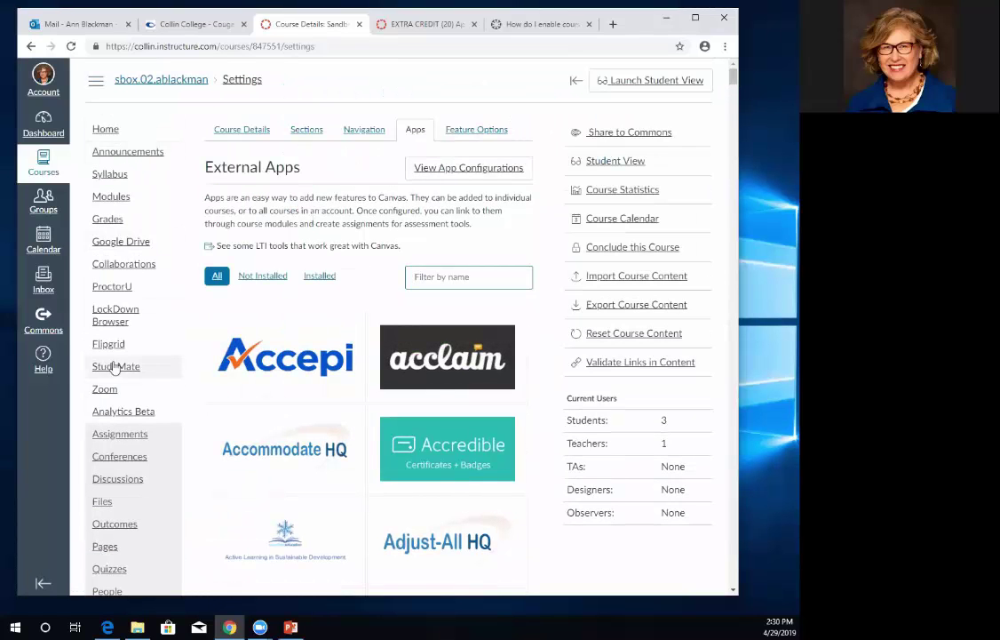
- Preview Sandbox Course 02 in Student View, then leave it and scroll the teacher home page
{"action": "left_click", "coordinate": [638, 84]}
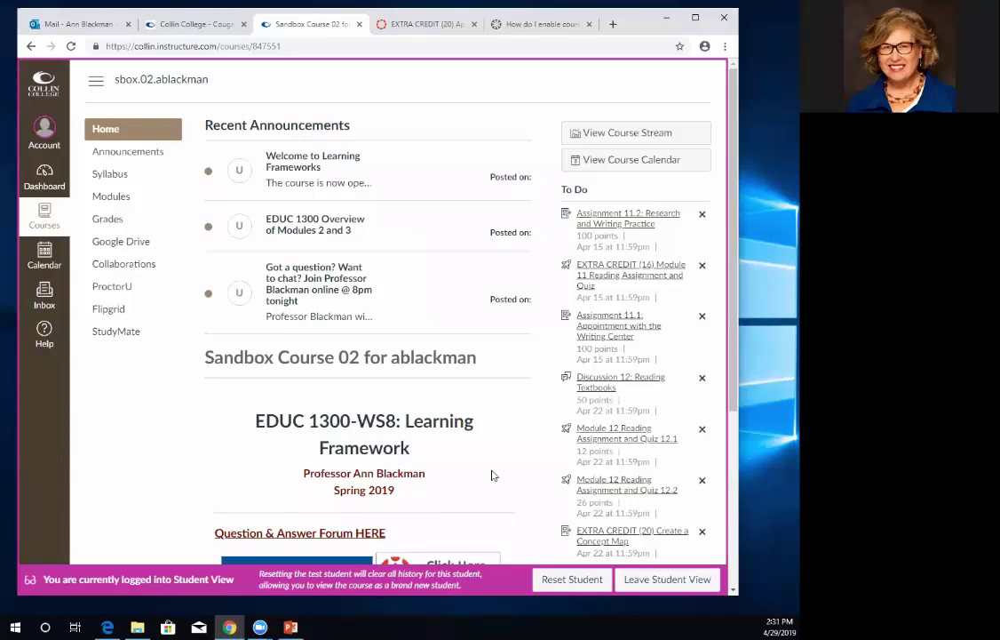
{"action": "left_click", "coordinate": [658, 581]}
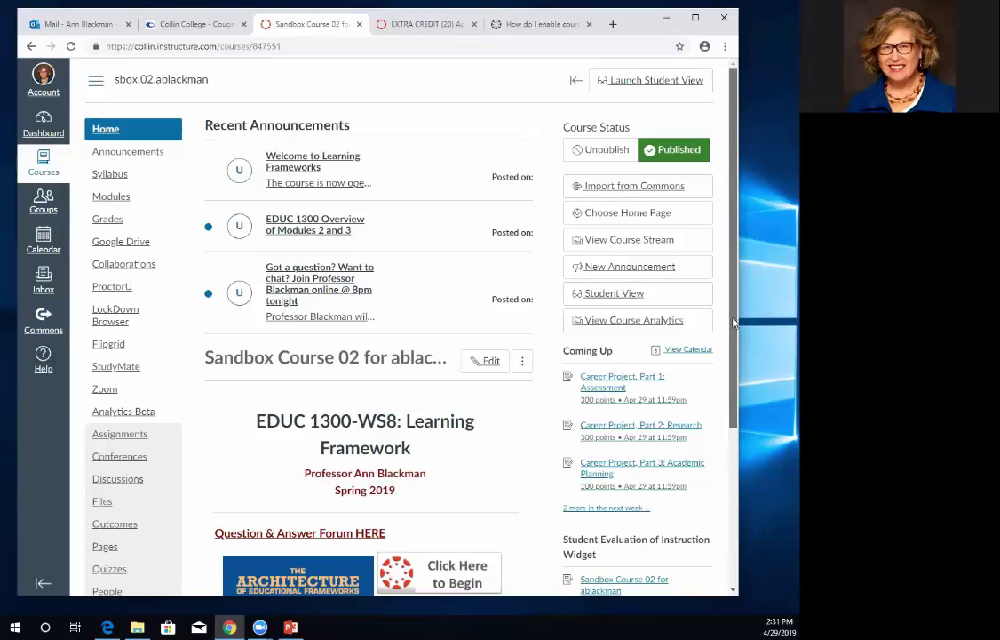
{"action": "scroll", "coordinate": [734, 326], "scroll_direction": "down", "scroll_amount": 1}
{"action": "scroll", "coordinate": [733, 321], "scroll_direction": "up", "scroll_amount": 1}
{"action": "left_click_drag", "start_coordinate": [732, 317], "coordinate": [735, 444]}
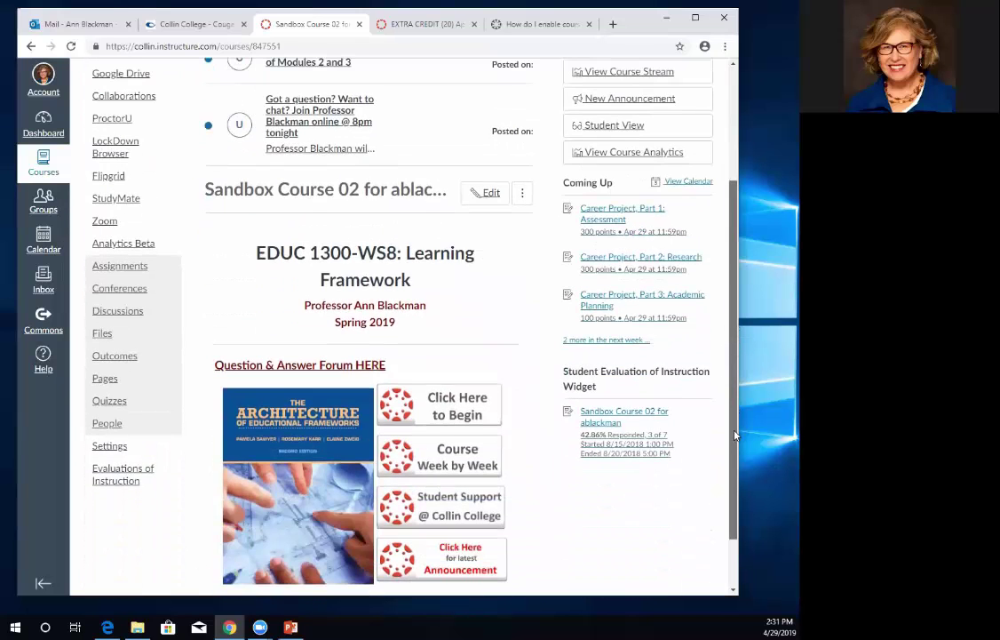
- Show the course Navigation settings and scroll the visible items from Home to Analytics Beta
{"action": "left_click", "coordinate": [107, 448]}
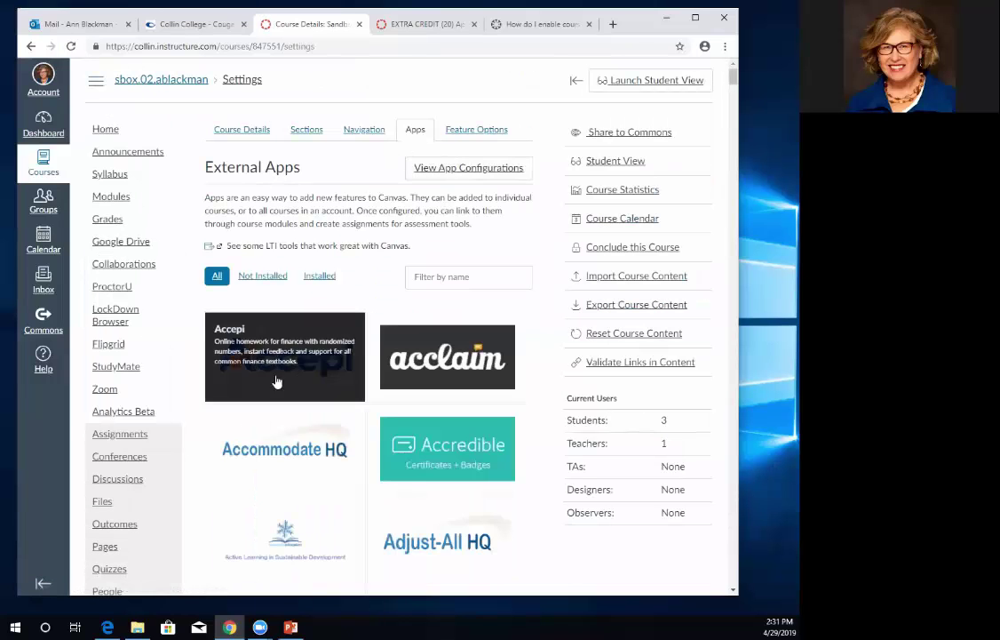
{"action": "left_click", "coordinate": [364, 129]}
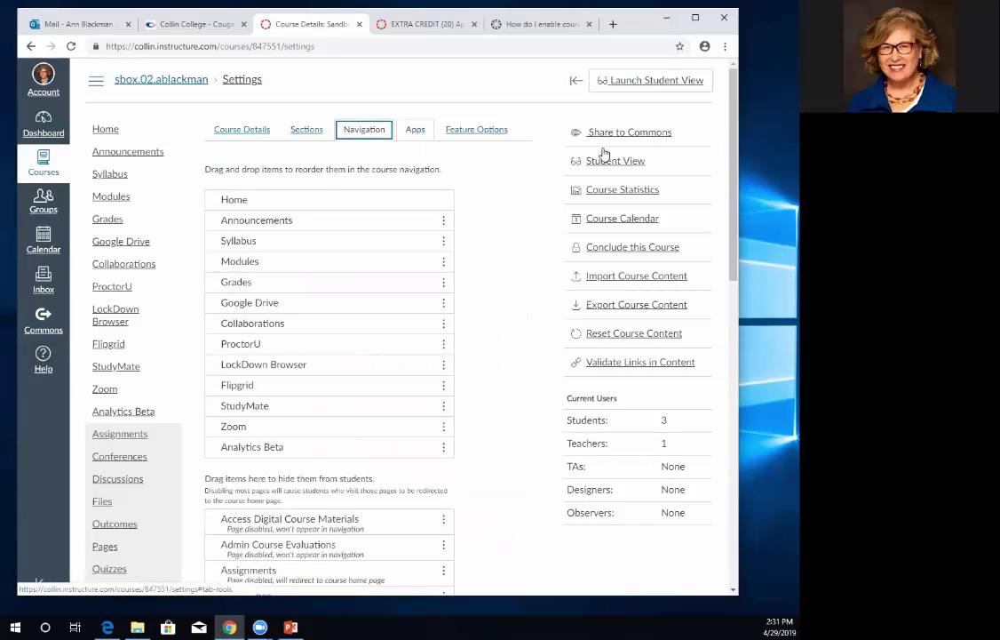
{"action": "scroll", "coordinate": [734, 202], "scroll_direction": "down", "scroll_amount": 1}
{"action": "left_click_drag", "start_coordinate": [734, 202], "coordinate": [767, 193]}
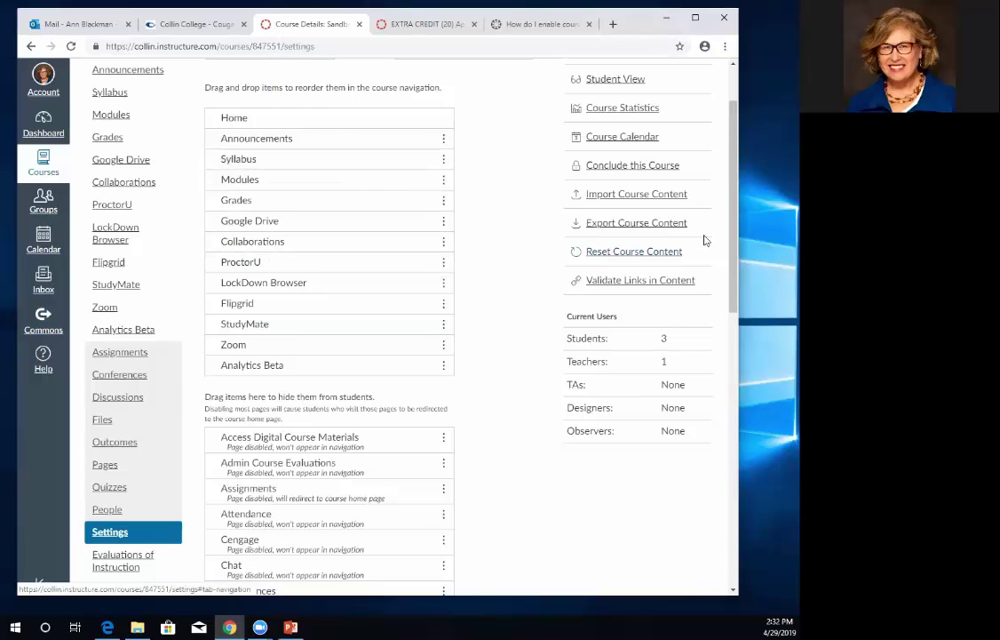
{"action": "left_click_drag", "start_coordinate": [728, 229], "coordinate": [732, 204]}
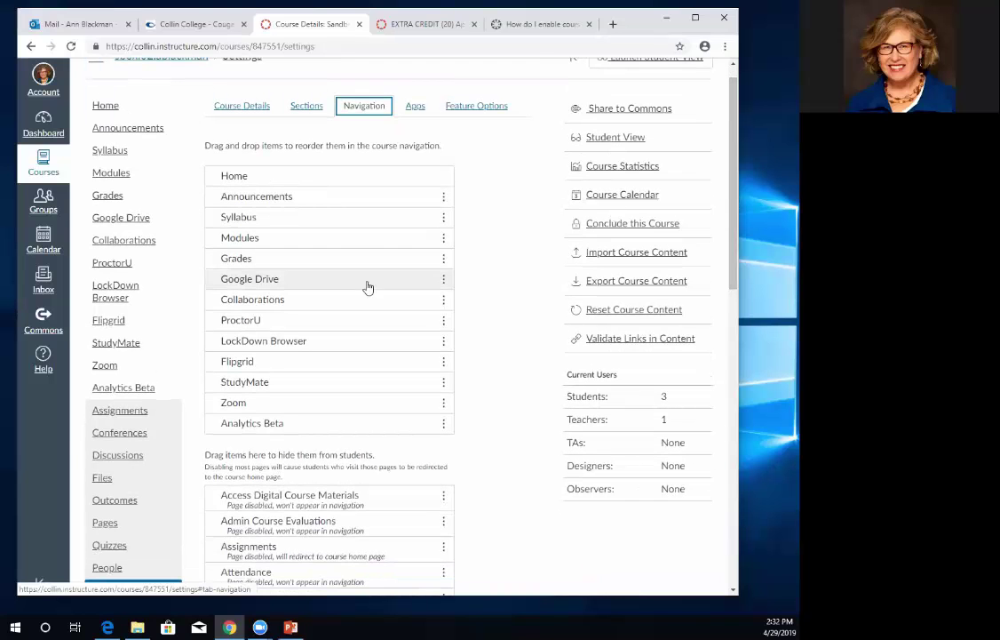
{"action": "left_click", "coordinate": [124, 413]}
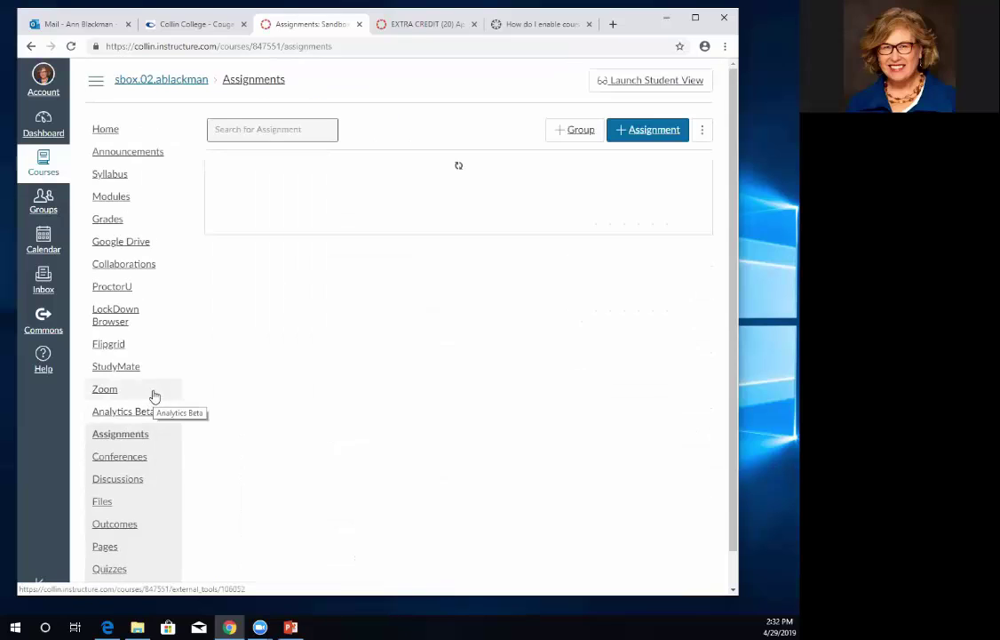
{"action": "left_click", "coordinate": [658, 129]}
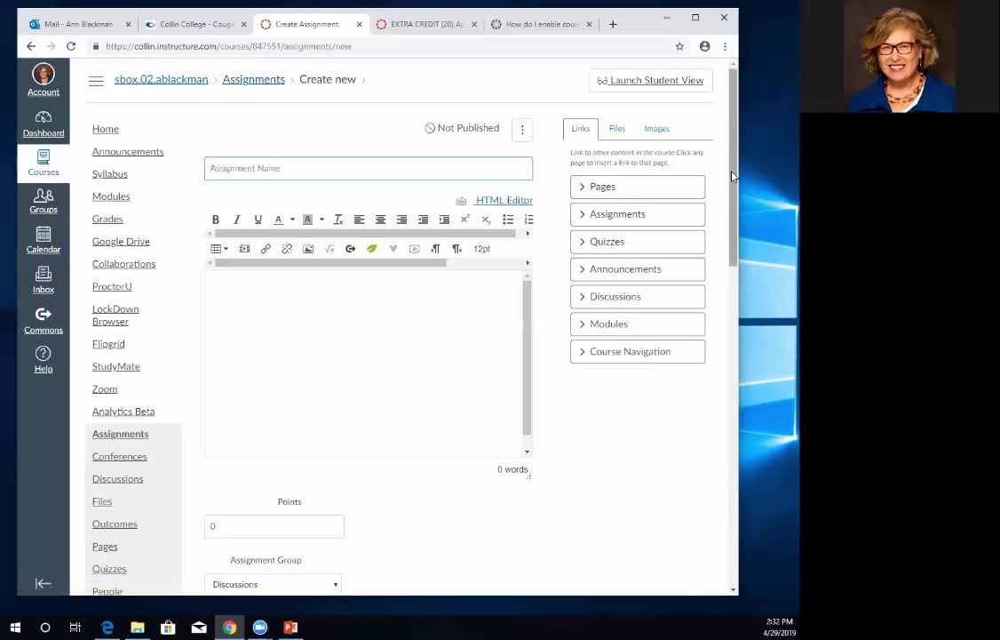
{"action": "scroll", "coordinate": [734, 198], "scroll_direction": "down", "scroll_amount": 1}
{"action": "left_click_drag", "start_coordinate": [734, 197], "coordinate": [733, 277]}
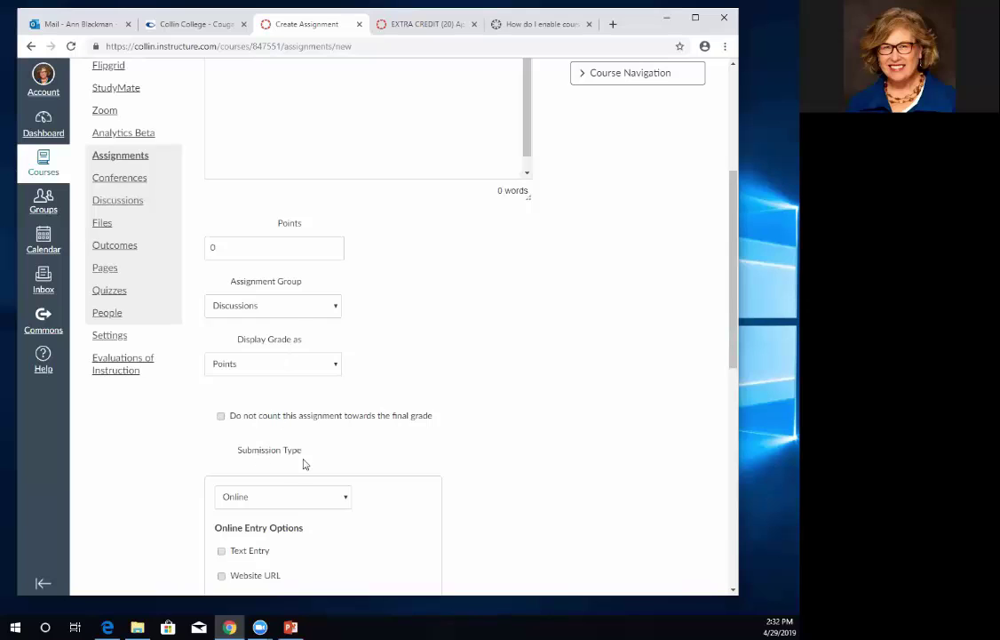
{"action": "scroll", "coordinate": [731, 298], "scroll_direction": "down", "scroll_amount": 3}
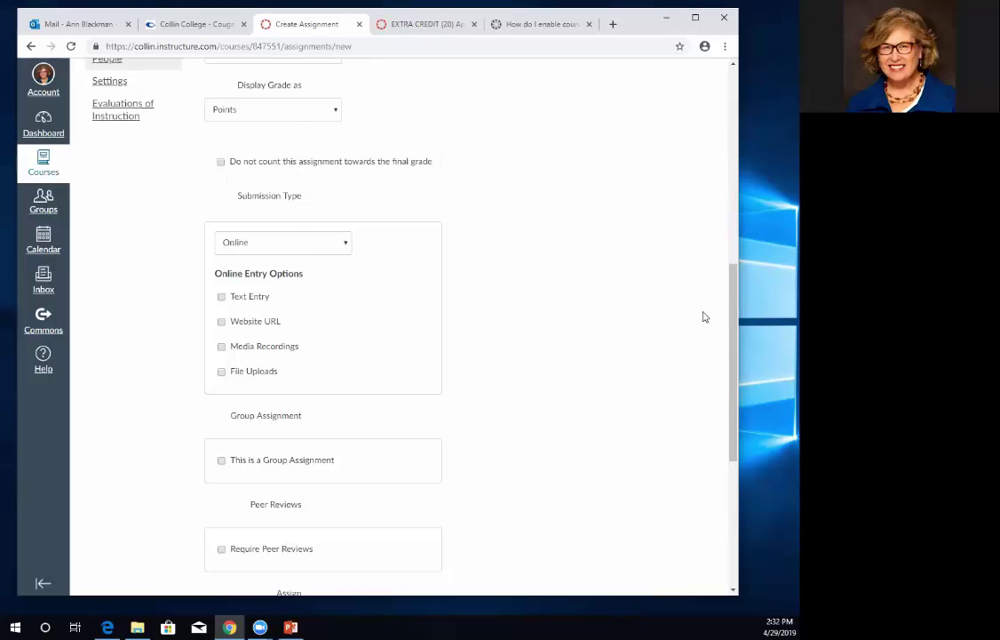
{"action": "scroll", "coordinate": [733, 302], "scroll_direction": "up", "scroll_amount": 2}
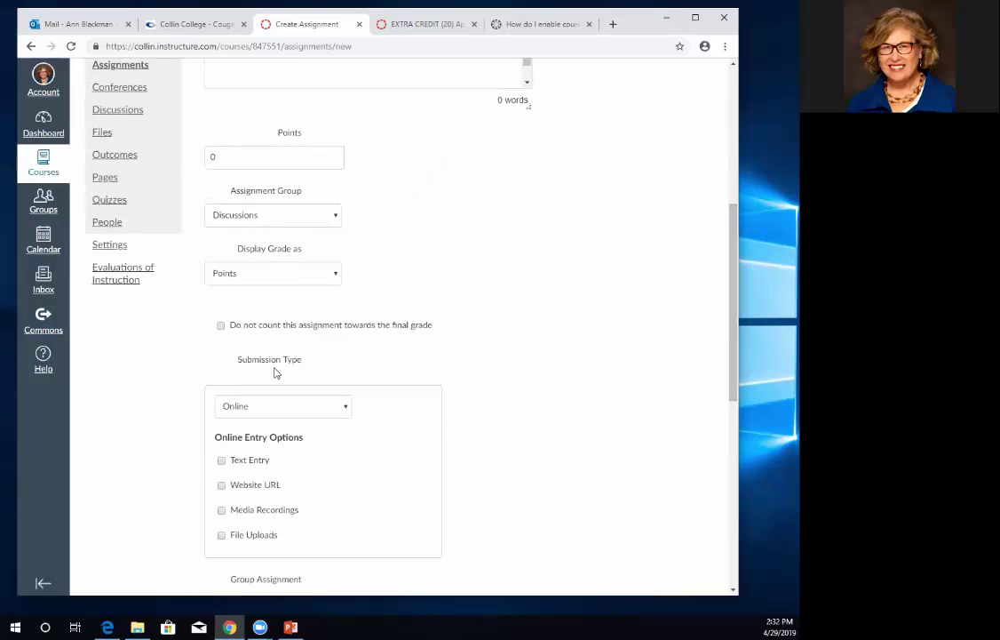
{"action": "left_click", "coordinate": [271, 413]}
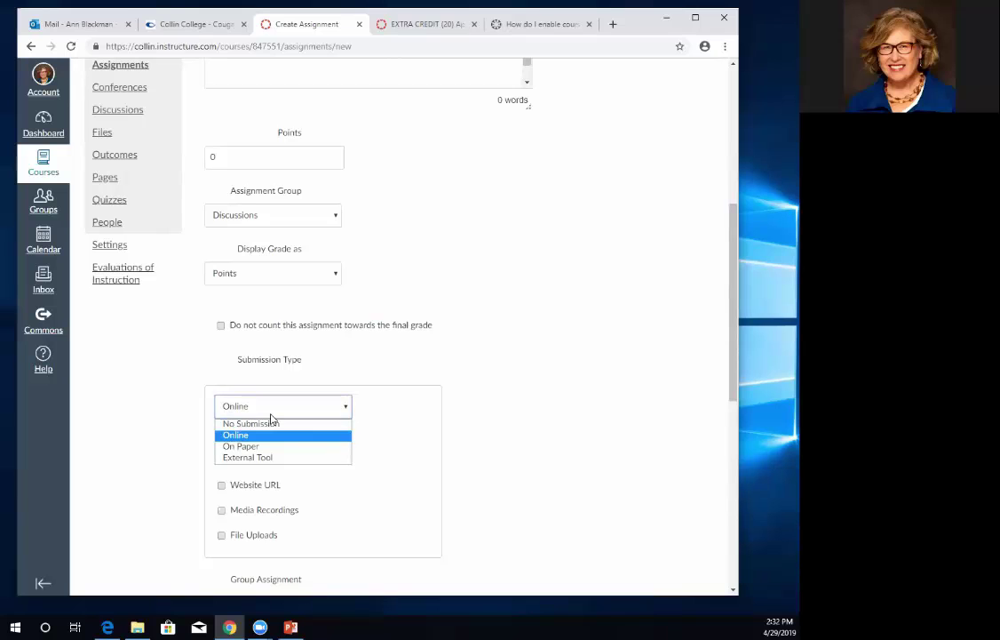
{"action": "left_click", "coordinate": [271, 414]}
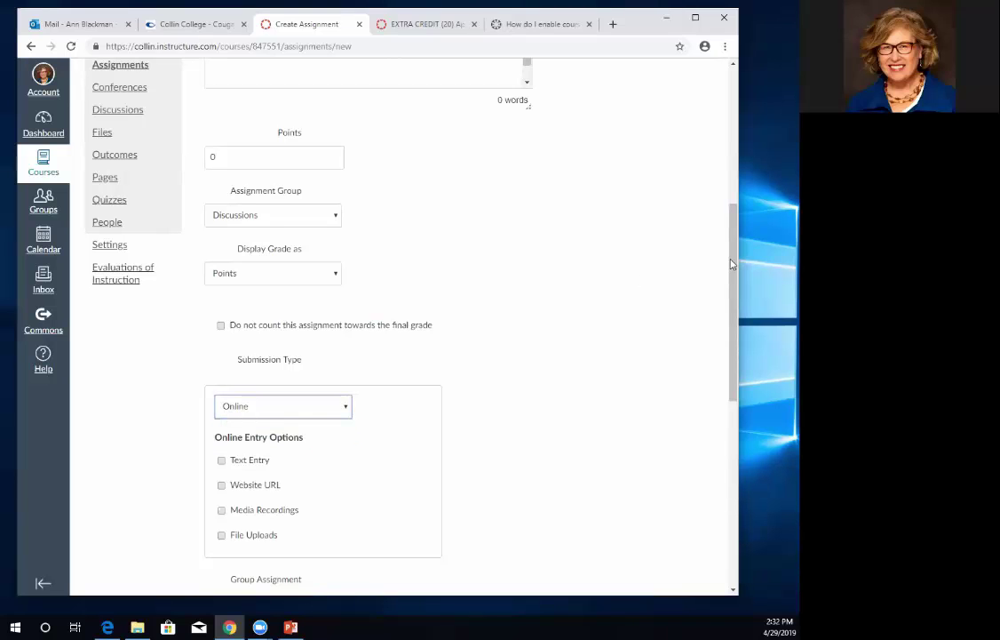
{"action": "scroll", "coordinate": [733, 269], "scroll_direction": "down", "scroll_amount": 1}
{"action": "left_click_drag", "start_coordinate": [733, 269], "coordinate": [719, 246]}
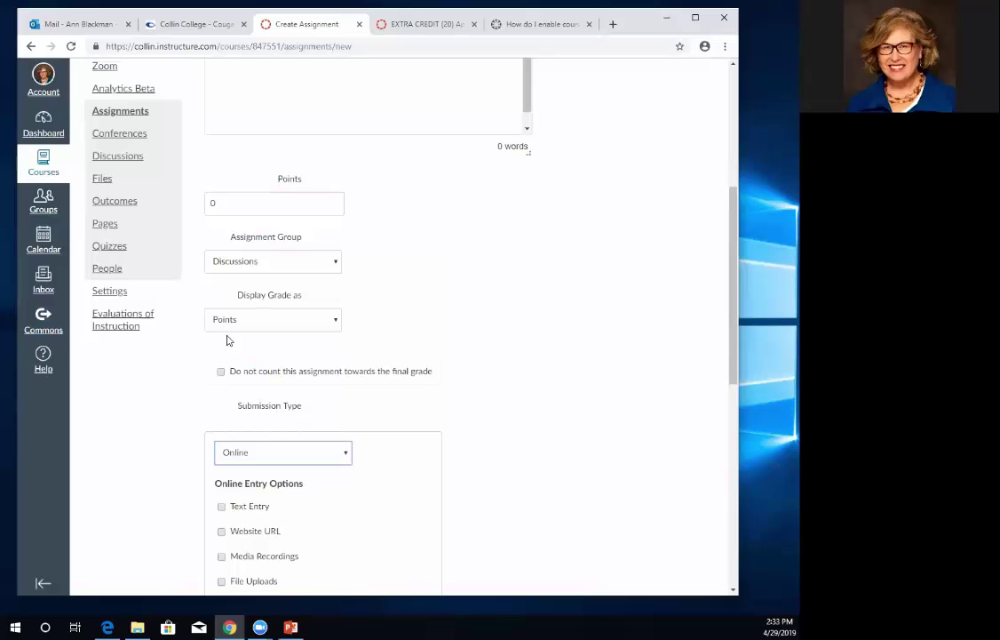
{"action": "left_click", "coordinate": [282, 329]}
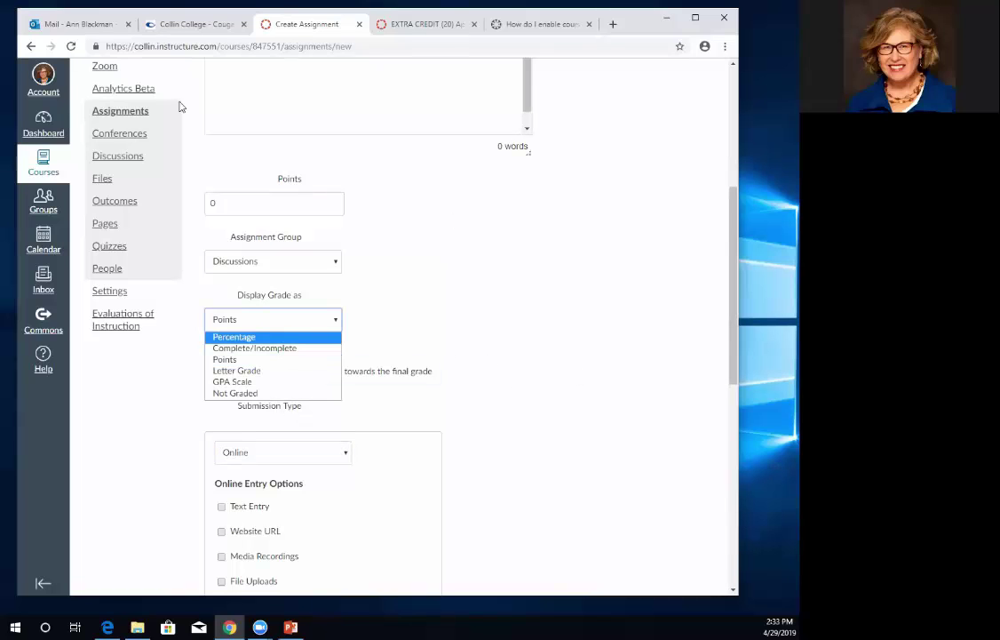
{"action": "scroll", "coordinate": [734, 128], "scroll_direction": "up", "scroll_amount": 2}
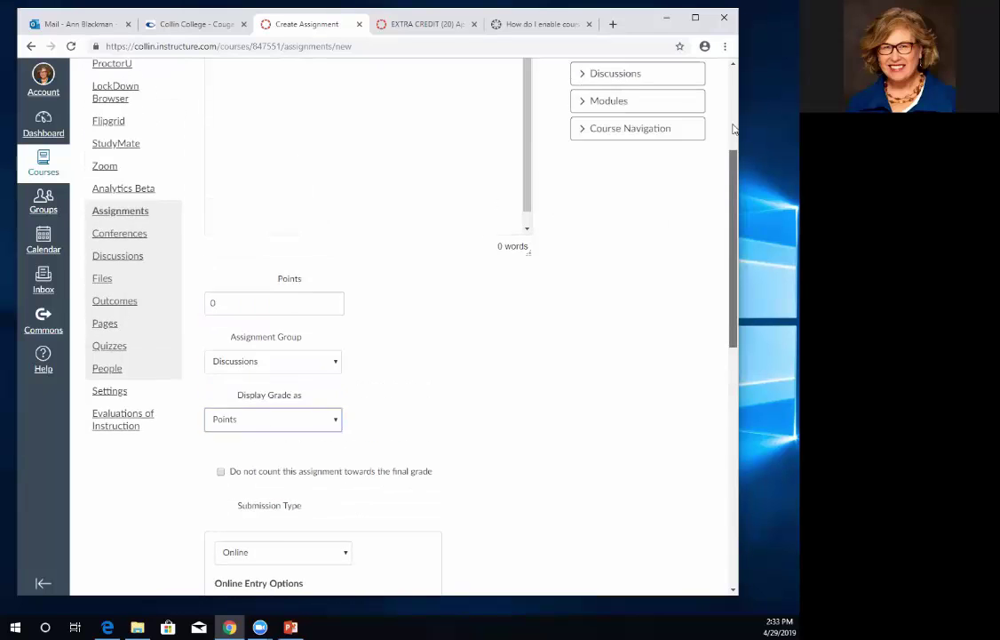
{"action": "scroll", "coordinate": [734, 129], "scroll_direction": "up", "scroll_amount": 5}
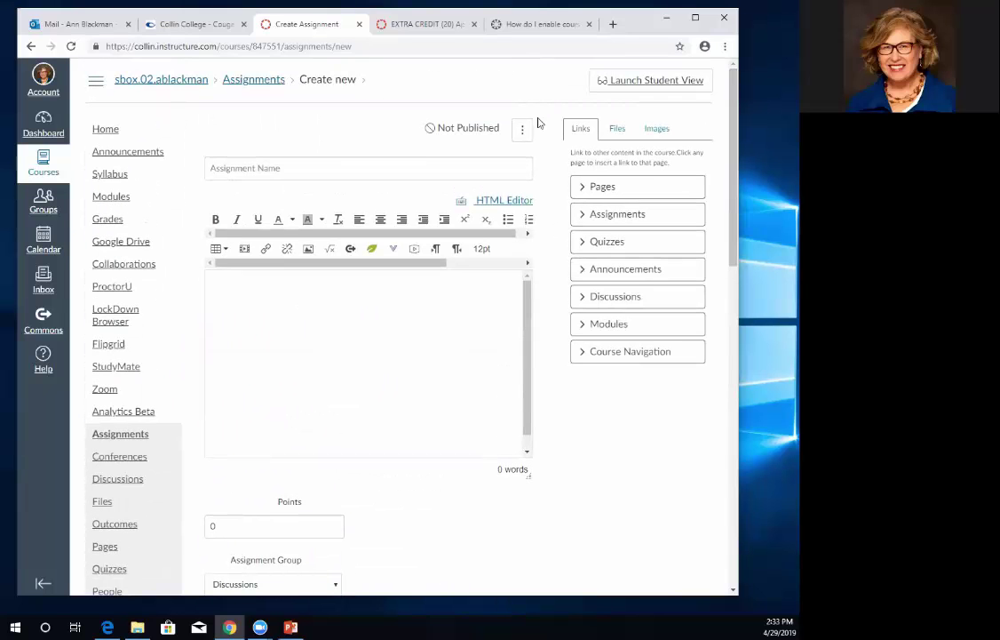
- Leave the unsaved assignment form for Sandbox Course 02's home page and scroll down it
{"action": "left_click", "coordinate": [103, 135]}
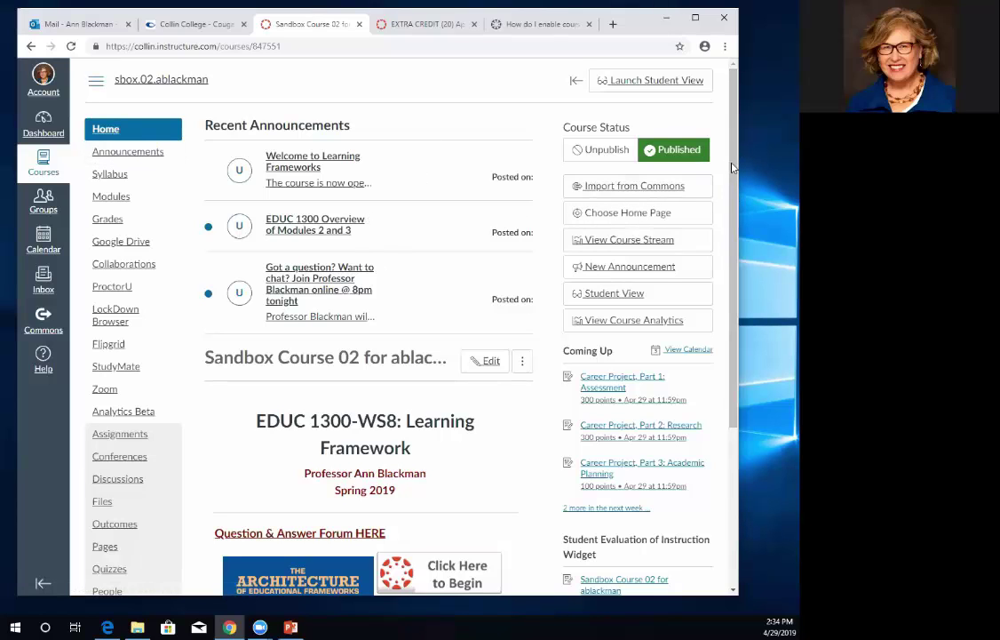
{"action": "left_click_drag", "start_coordinate": [732, 167], "coordinate": [734, 307]}
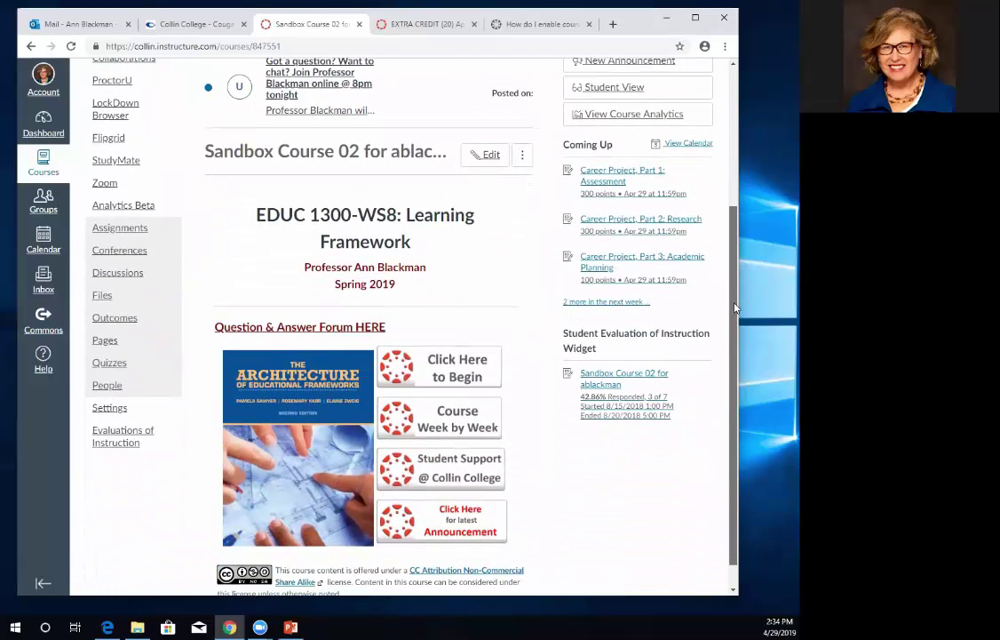
- Review Course Details settings (Central Time, Jan 22–May 31, 2019), opening and closing the Help tray
{"action": "left_click", "coordinate": [116, 415]}
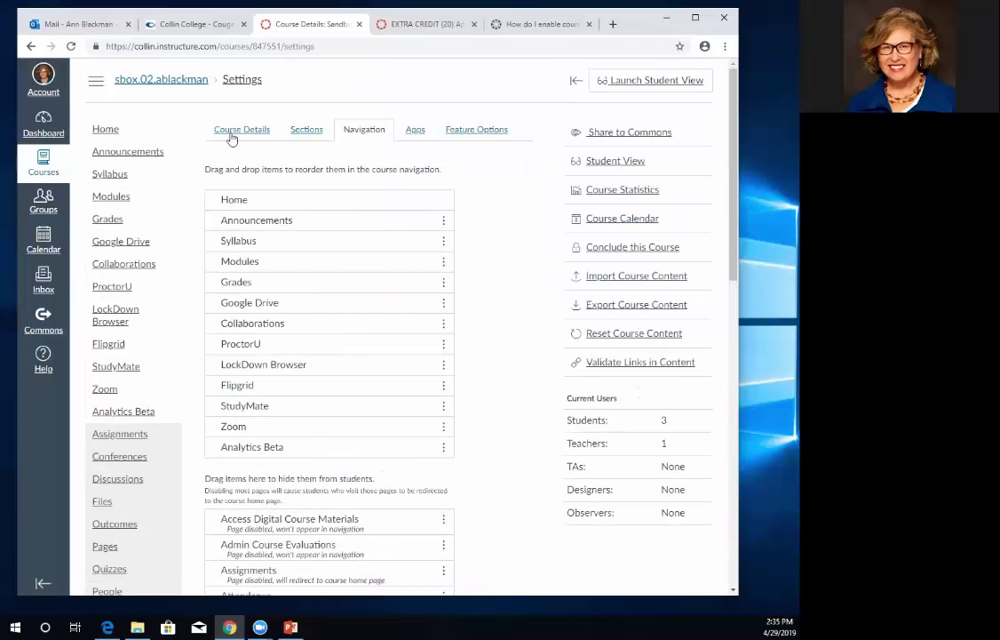
{"action": "left_click", "coordinate": [233, 132]}
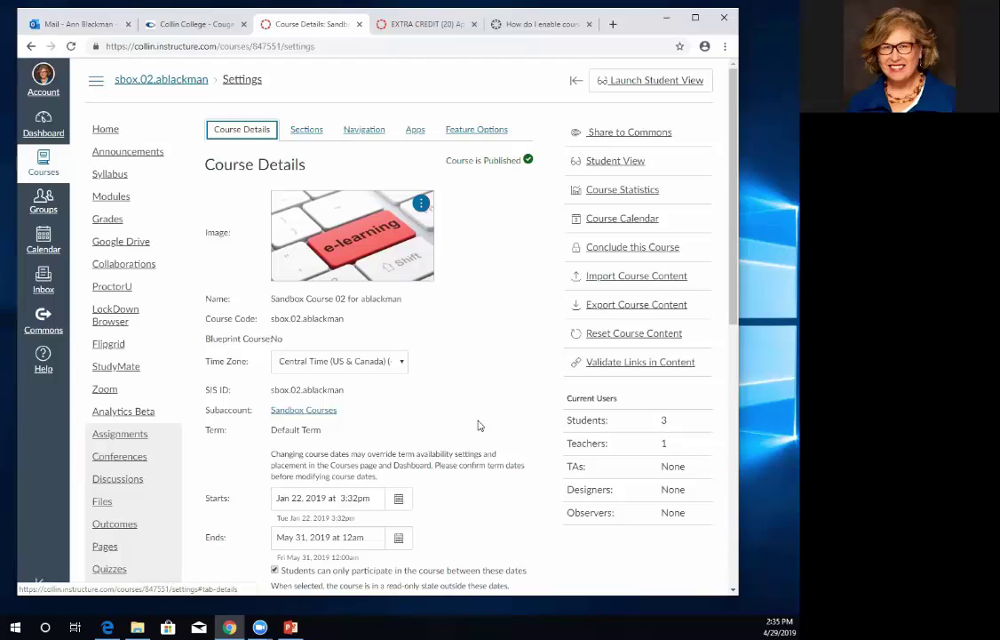
{"action": "left_click", "coordinate": [45, 364]}
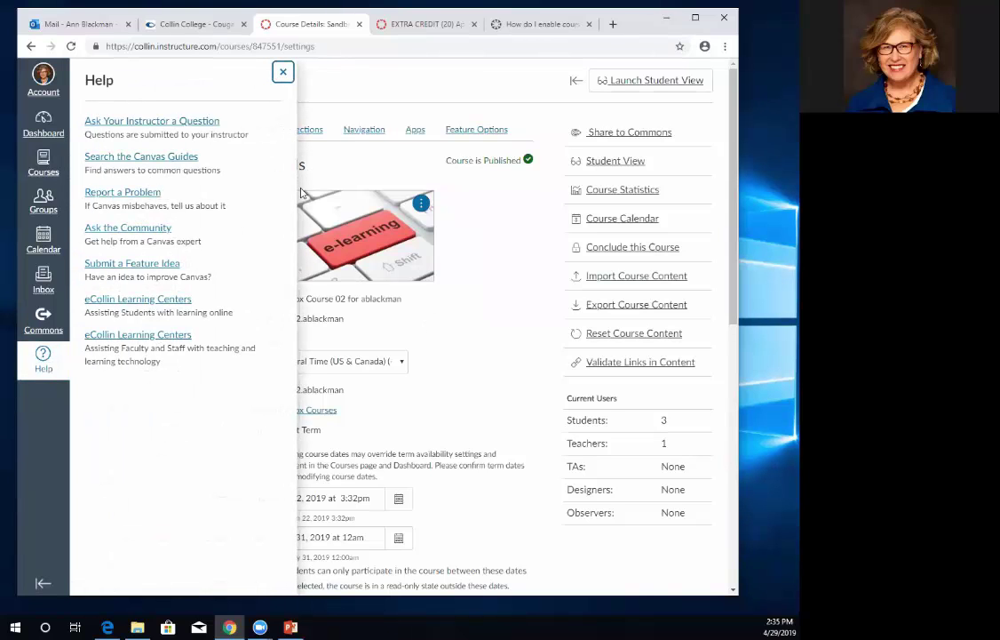
{"action": "left_click", "coordinate": [282, 71]}
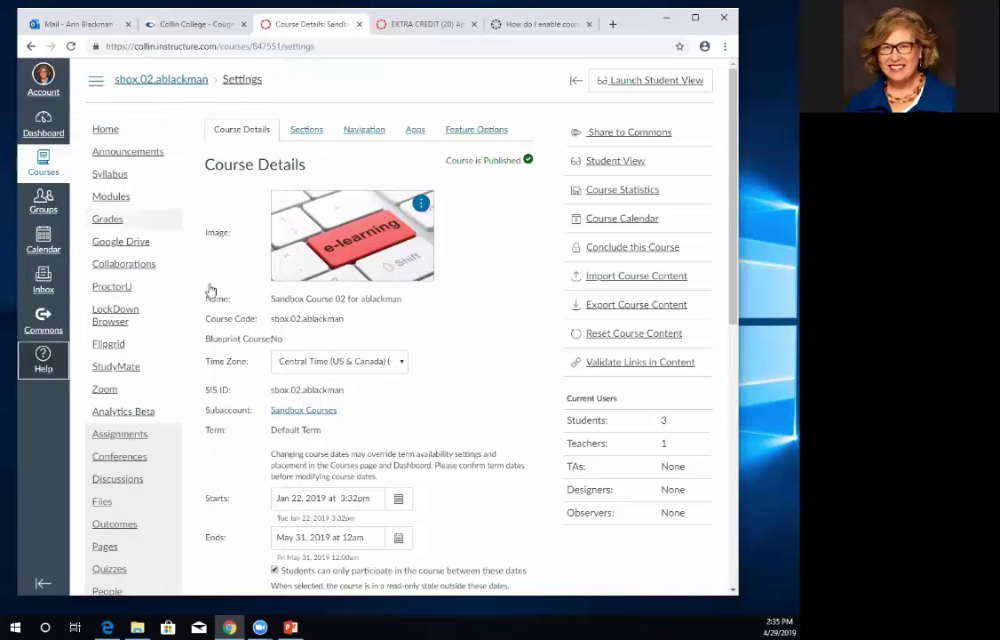
- Visit the Announcements page, then return to the sandbox course home page
{"action": "left_click", "coordinate": [103, 151]}
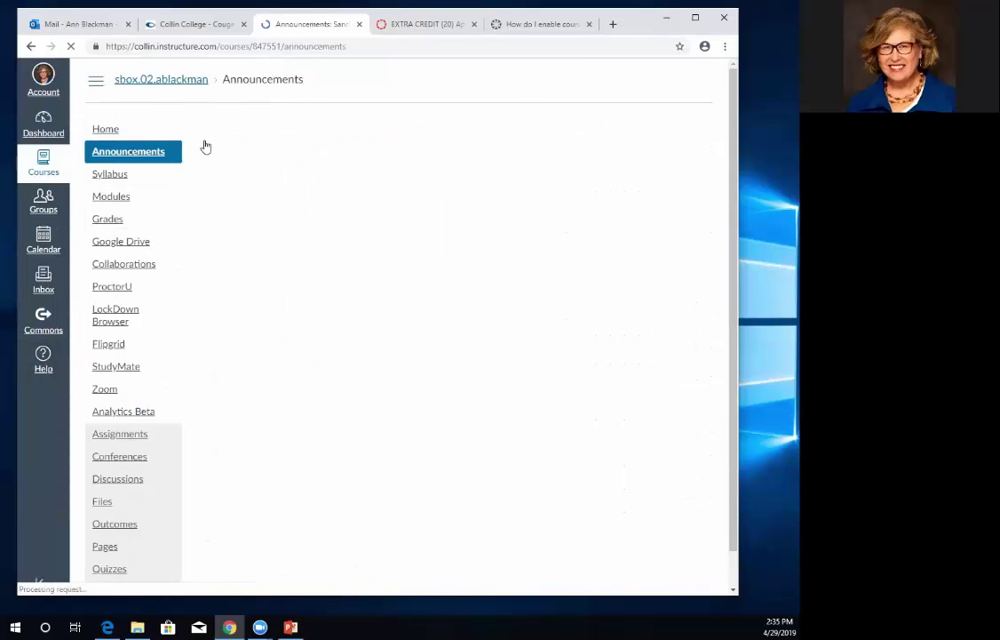
{"action": "left_click", "coordinate": [116, 133]}
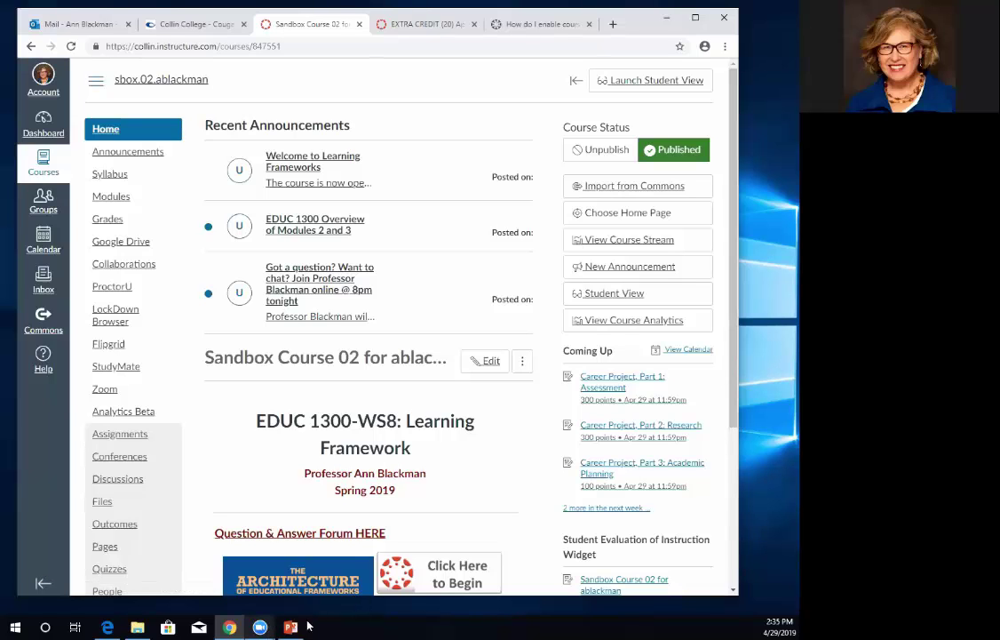
- Bring the Rigor and Engagement deck forward at slide 10, 'Engagement: Create a Relationship', with Alt+Tab
{"action": "mouse_move", "coordinate": [290, 627]}
{"action": "mouse_move", "coordinate": [293, 586]}
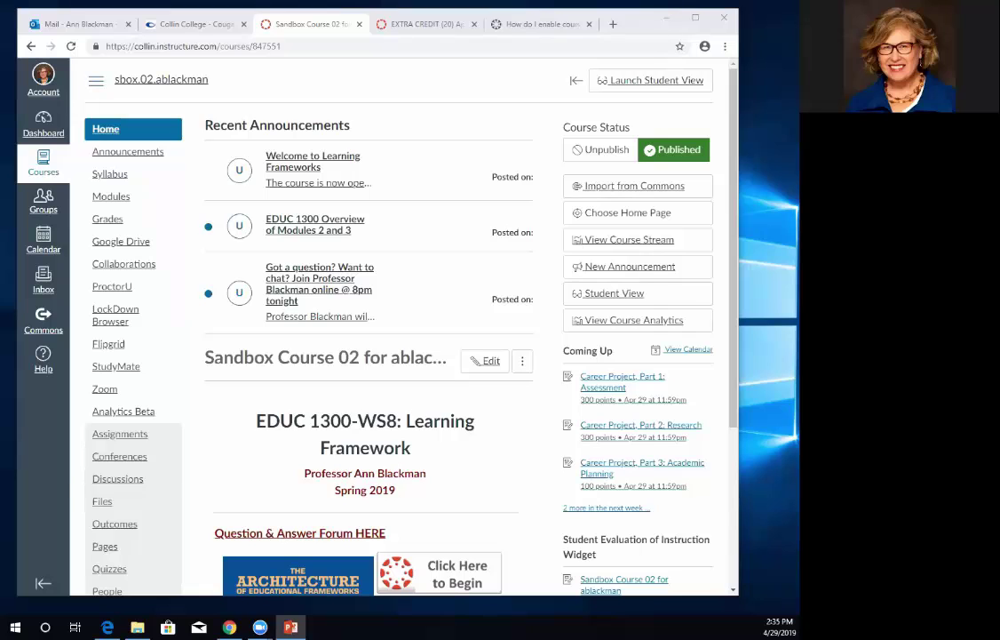
{"action": "key", "text": "alt+Tab"}
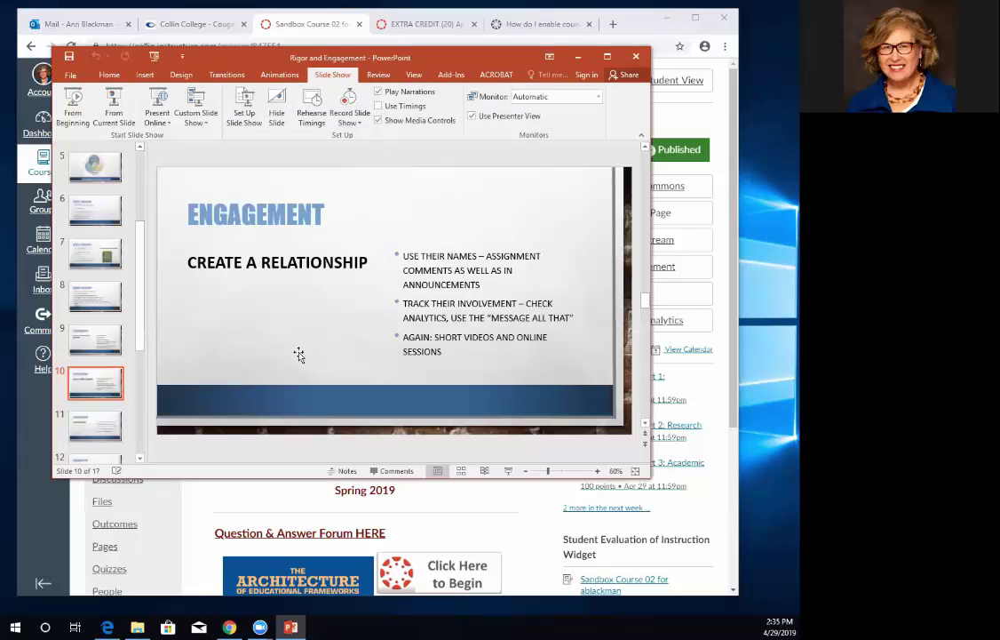
- Maximize PowerPoint and present the deck from slide 11, 'Engagement: Course Design'
{"action": "left_click", "coordinate": [607, 59]}
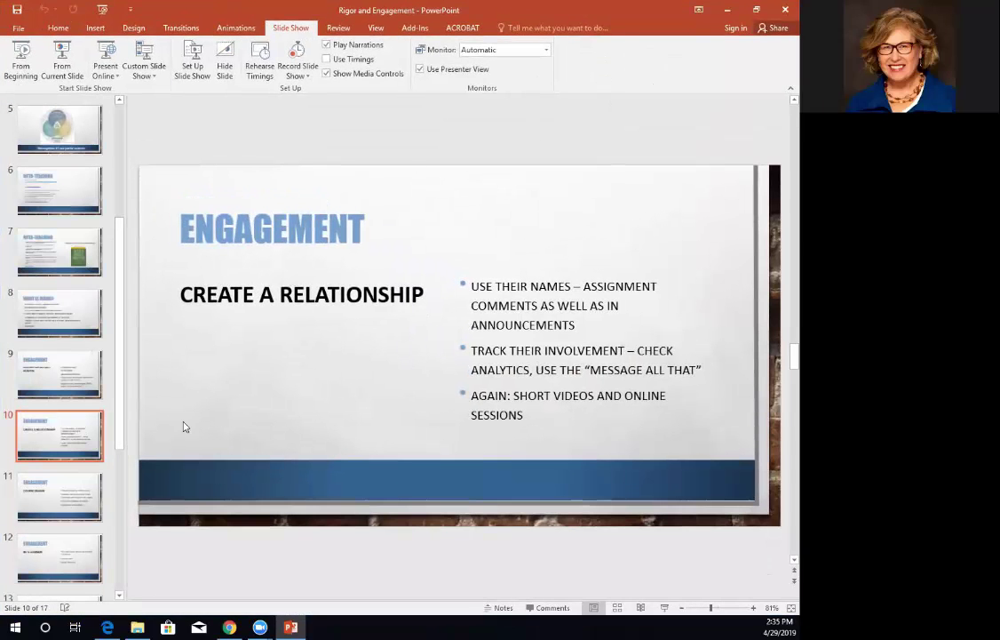
{"action": "left_click", "coordinate": [44, 502]}
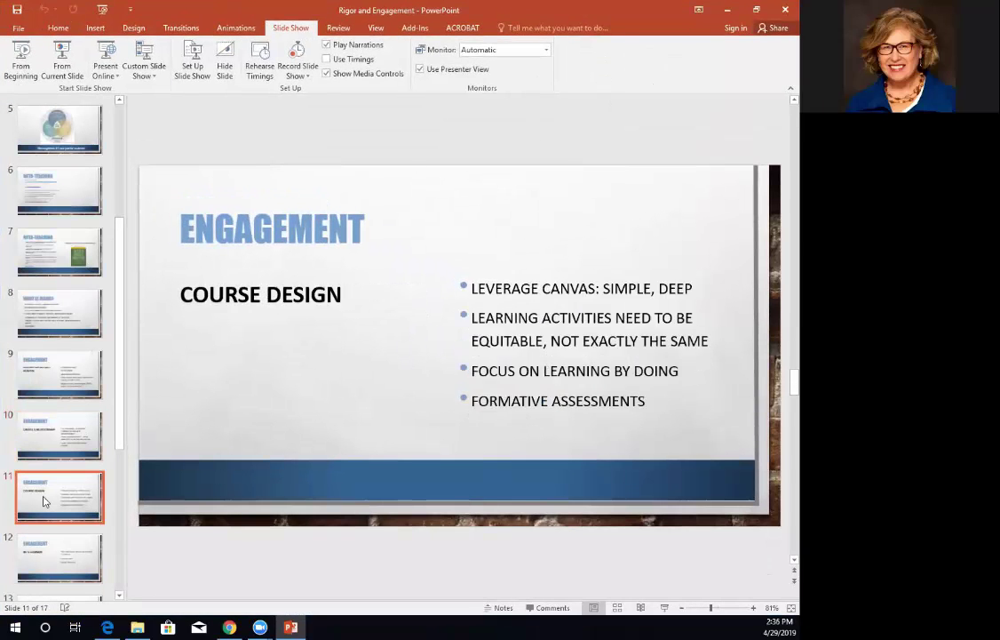
{"action": "key", "text": "shift+F5"}
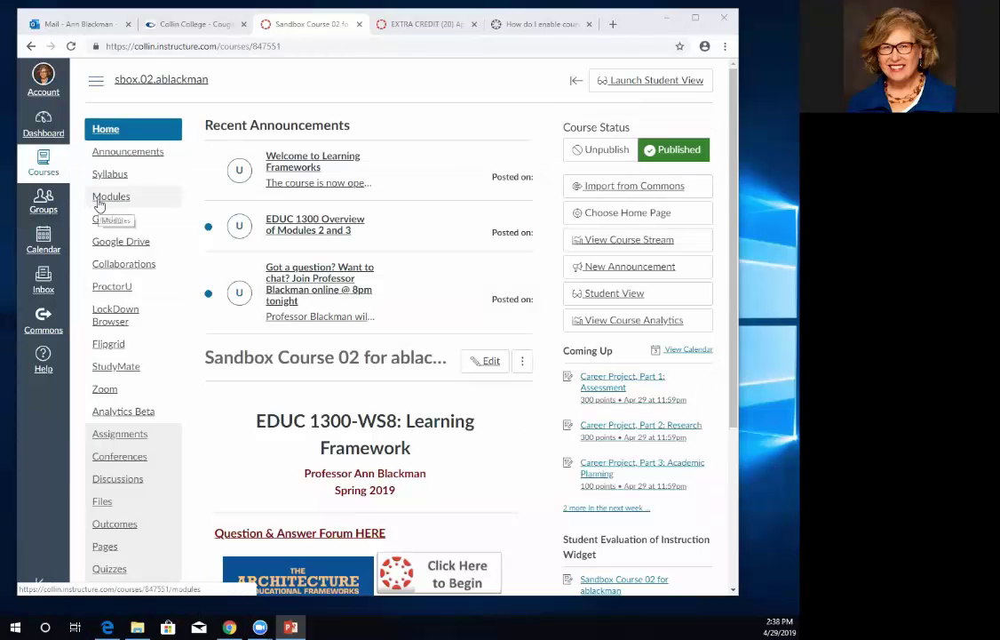
- Open the Modules page and scroll through Ask Questions Here, START HERE and Modules 13–14
{"action": "left_click", "coordinate": [100, 204]}
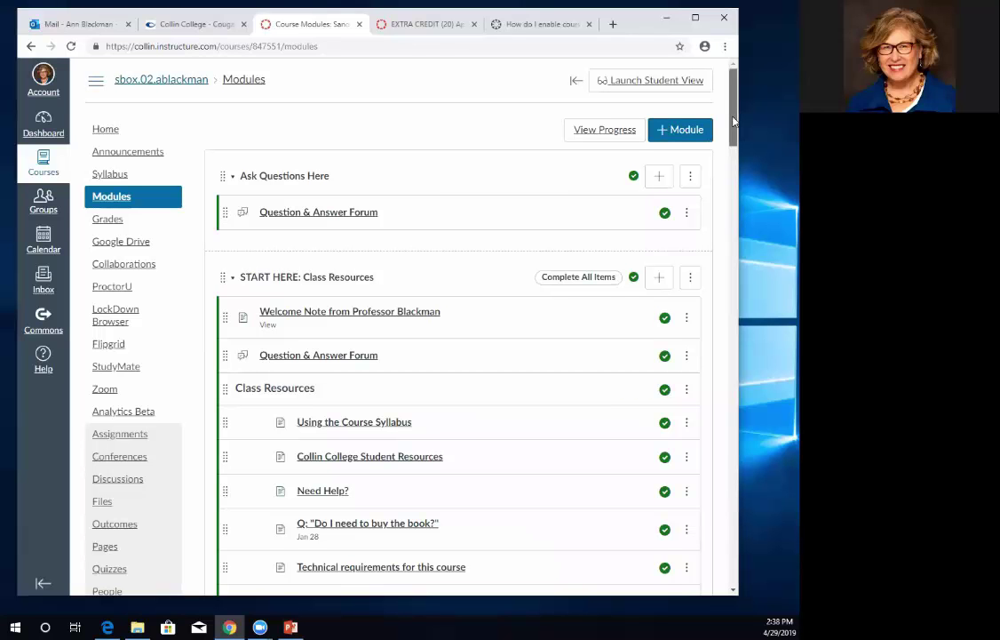
{"action": "left_click_drag", "start_coordinate": [734, 121], "coordinate": [646, 108]}
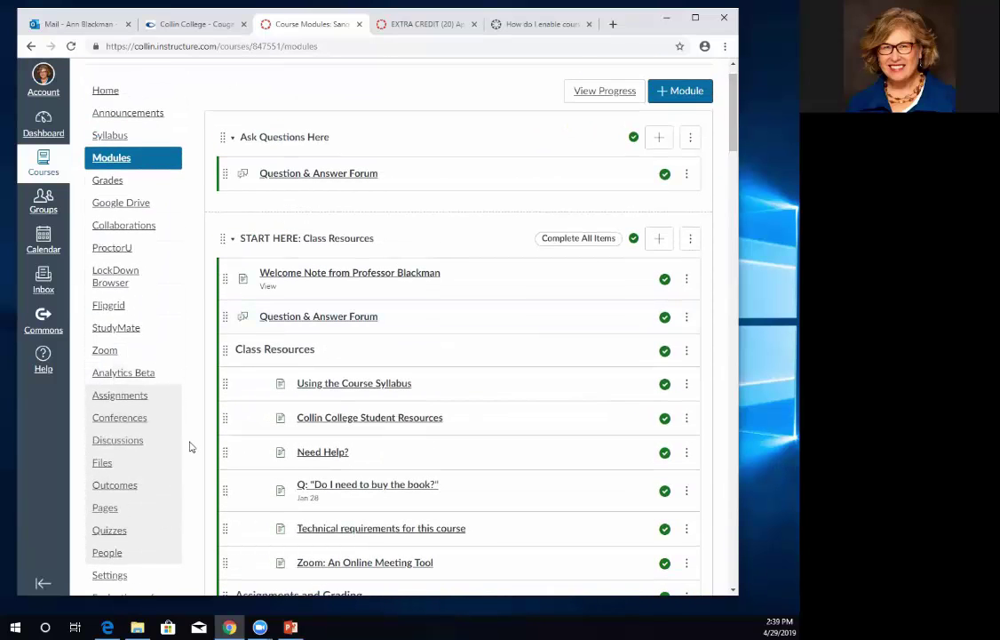
- Search the assignments for 'checkin' and open the 20-point Checking In #1 survey
{"action": "left_click", "coordinate": [121, 400]}
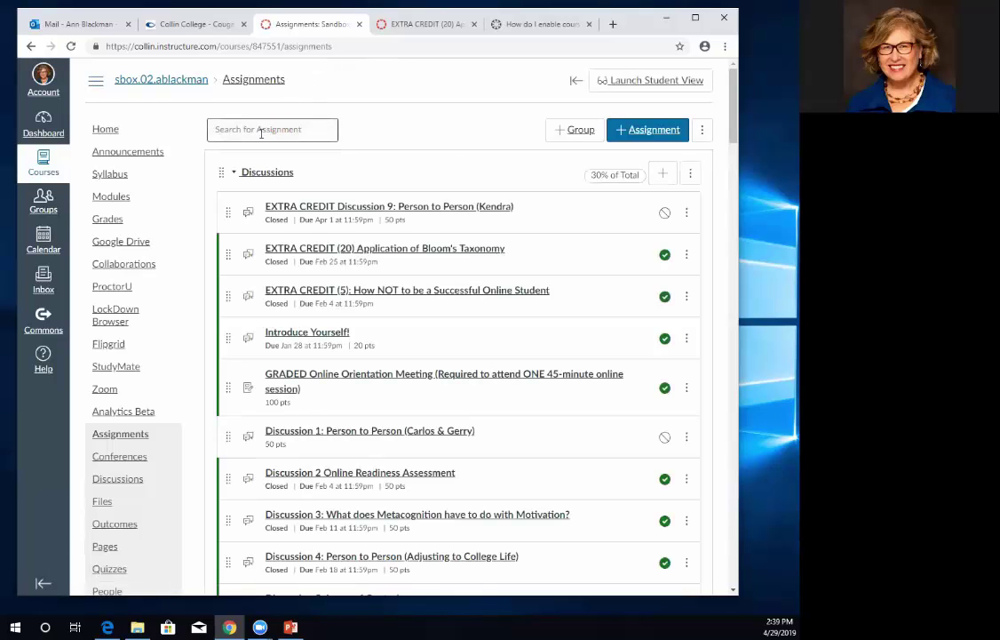
{"action": "left_click", "coordinate": [261, 130]}
{"action": "type", "text": "checkin"}
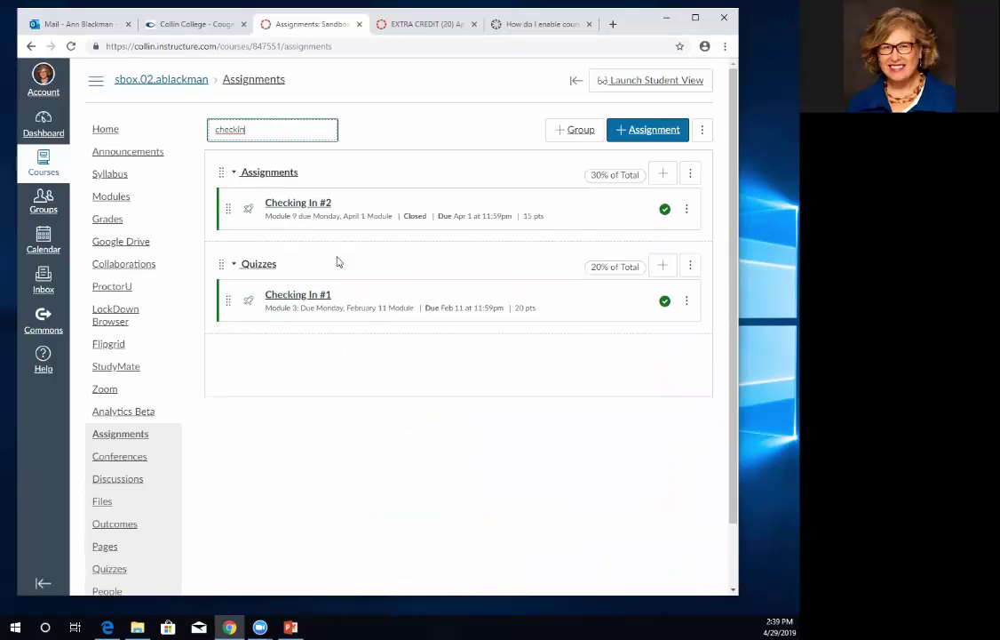
{"action": "left_click", "coordinate": [316, 299]}
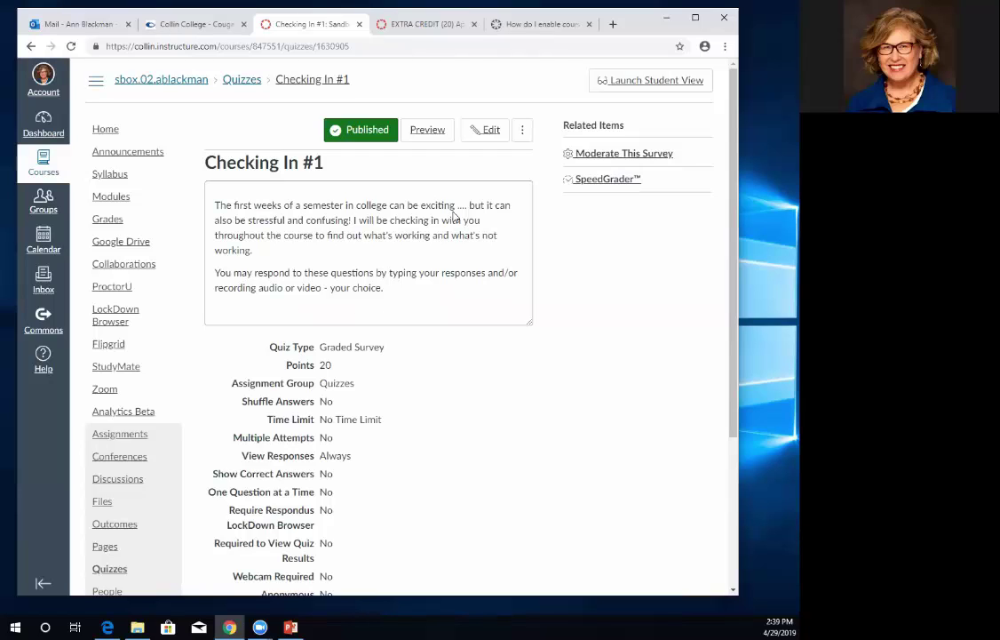
- Preview the Checking In #1 survey as a student and bring Question 1 into view
{"action": "left_click", "coordinate": [430, 134]}
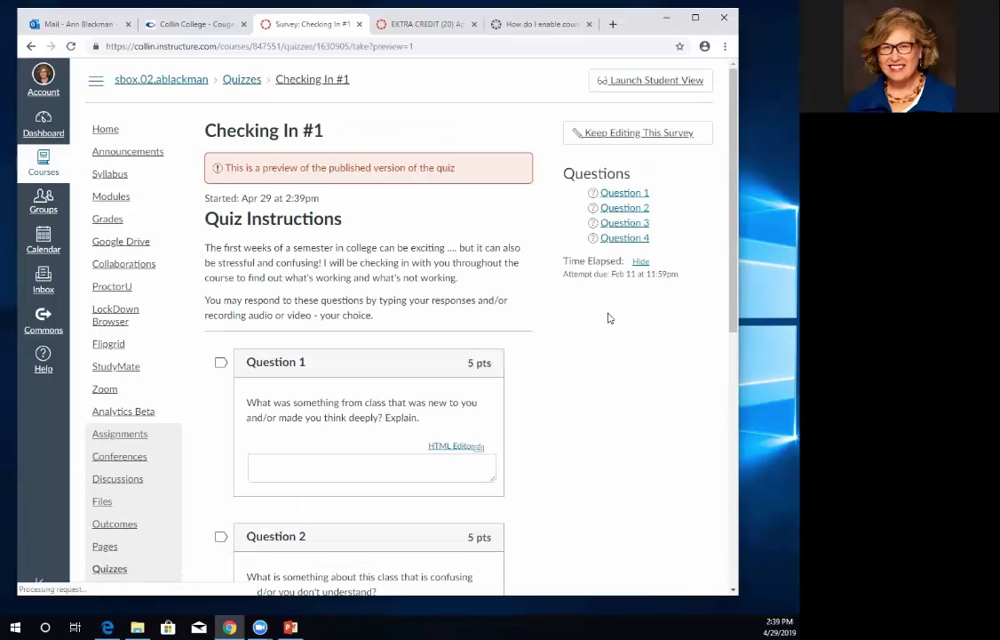
{"action": "mouse_move", "coordinate": [734, 218]}
{"action": "left_mouse_down"}
{"action": "mouse_move", "coordinate": [736, 306]}
{"action": "mouse_move", "coordinate": [733, 228]}
{"action": "left_mouse_up"}
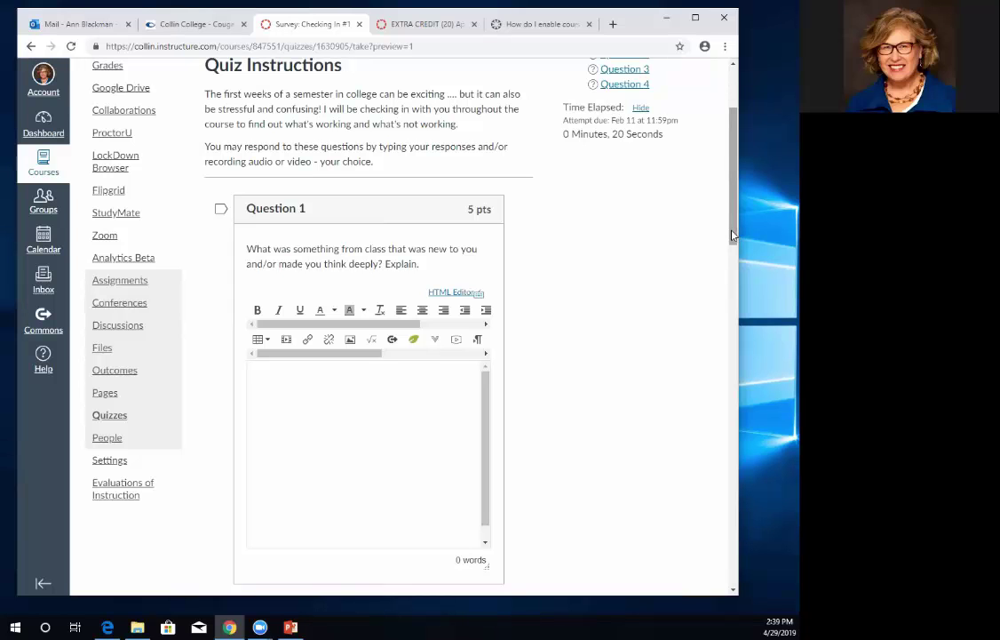
- Scroll the survey preview past Question 1's answer box toward Question 2
{"action": "left_click_drag", "start_coordinate": [733, 234], "coordinate": [734, 336]}
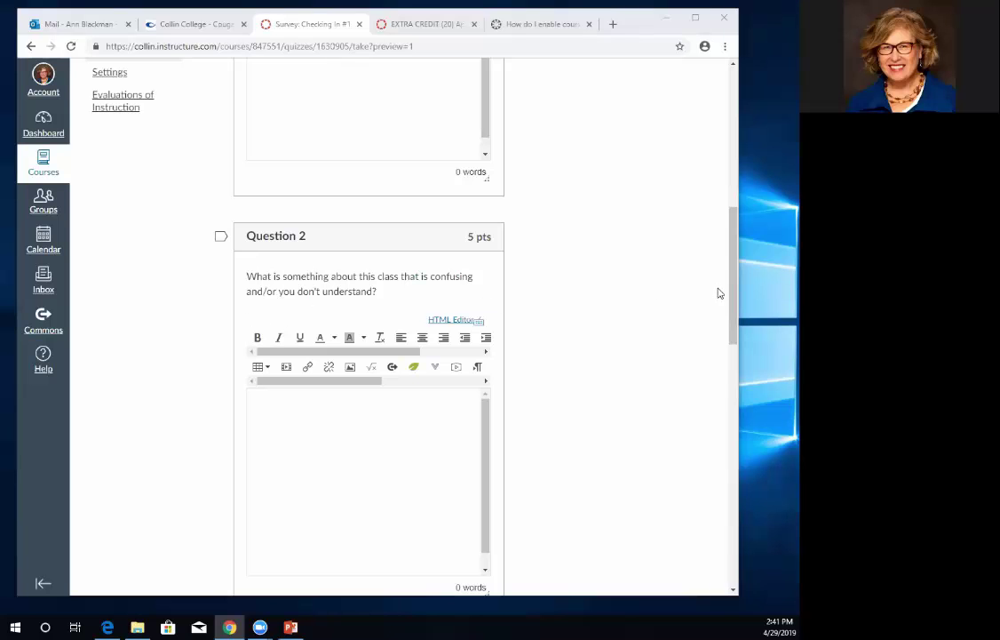
{"action": "left_click_drag", "start_coordinate": [735, 286], "coordinate": [759, 216]}
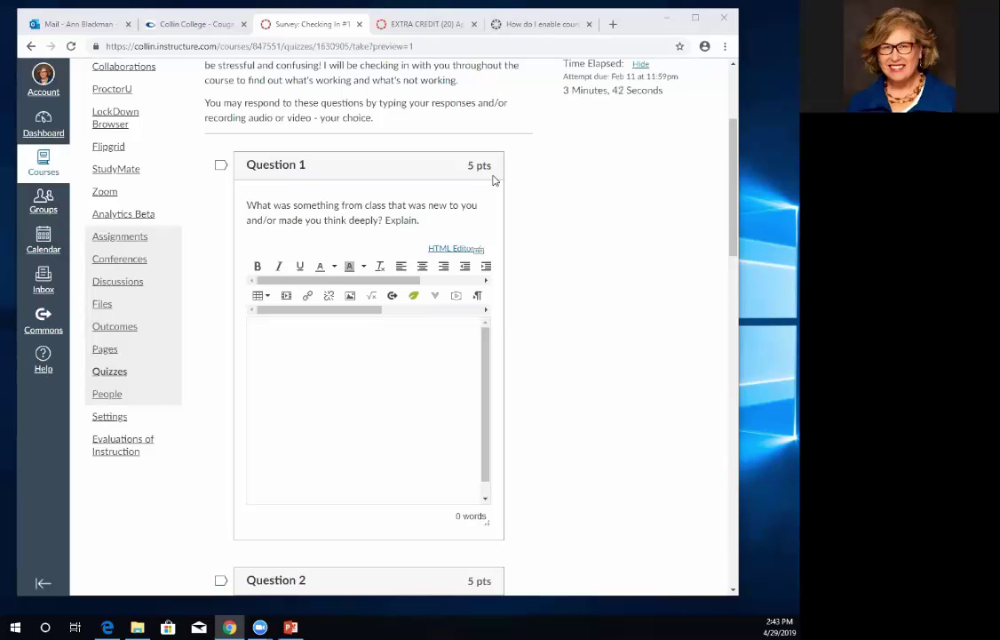
- Scroll down the preview to Question 2 about what is confusing in the class
{"action": "scroll", "coordinate": [646, 214], "scroll_direction": "down", "scroll_amount": 1}
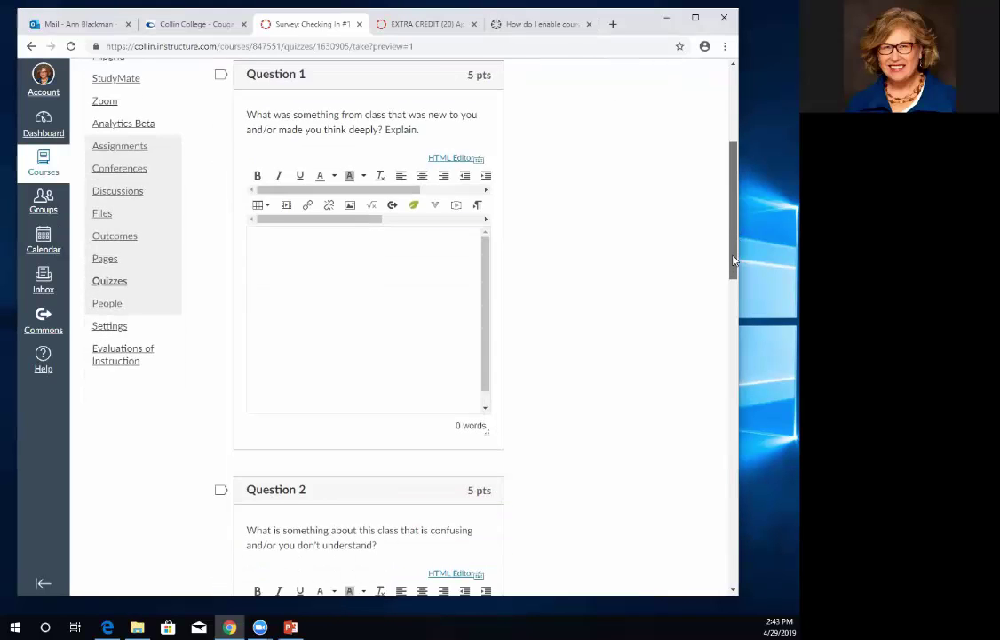